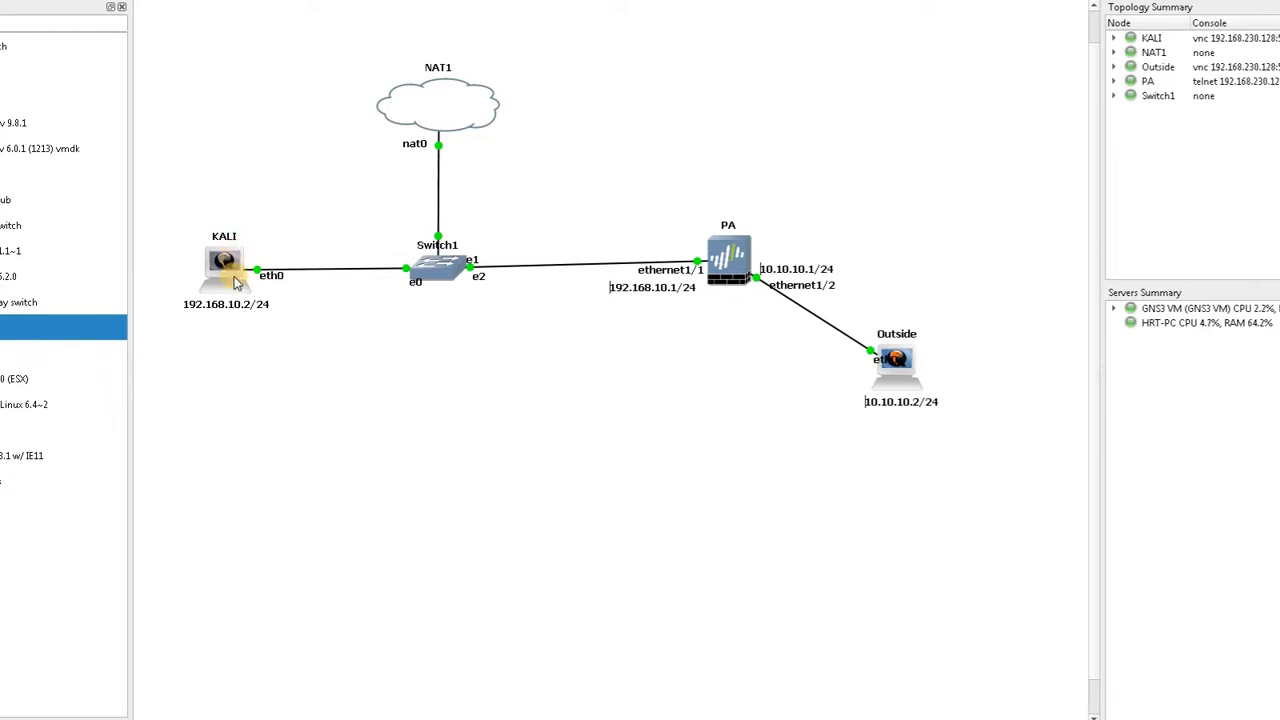
double_click(236, 284)
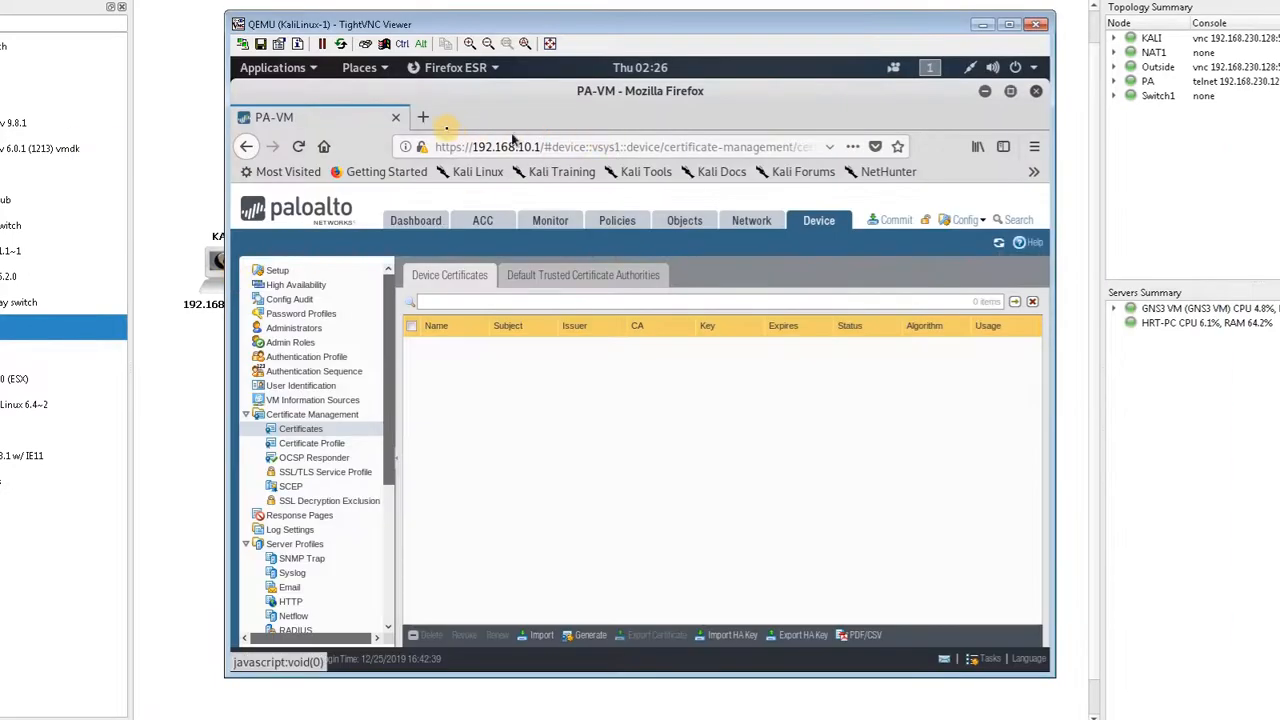
left_click(424, 118)
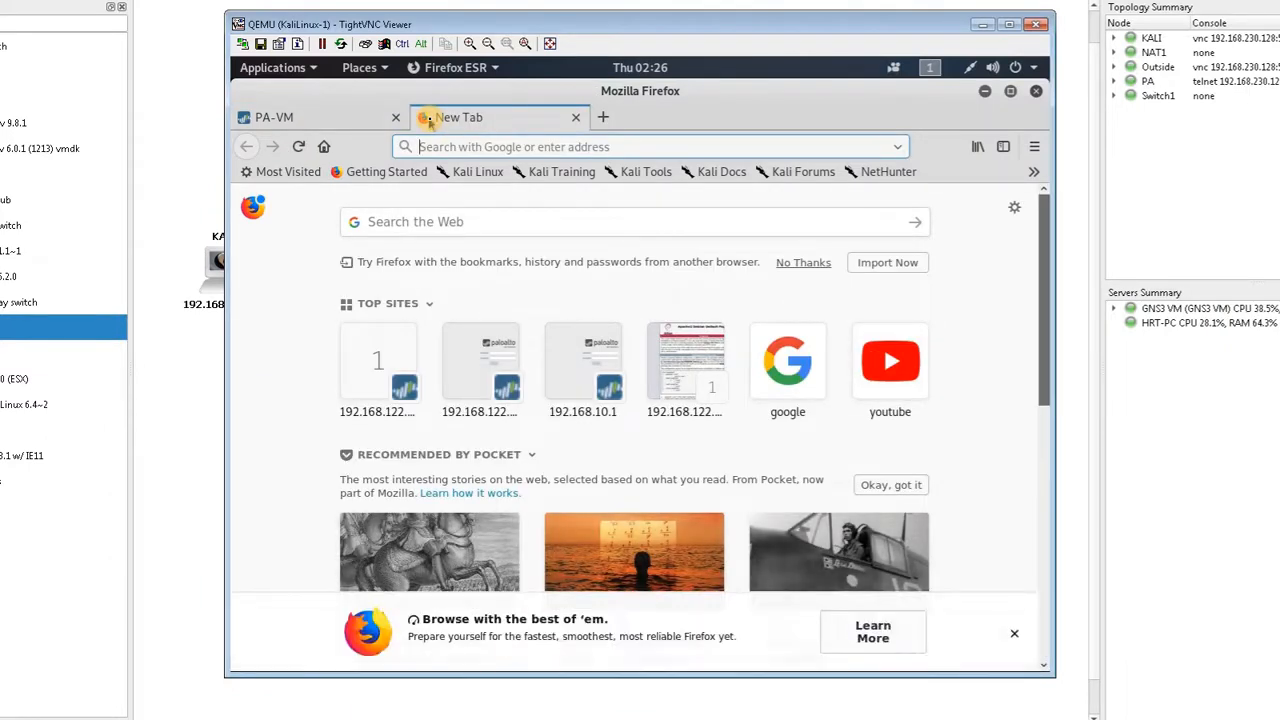
type("localhost")
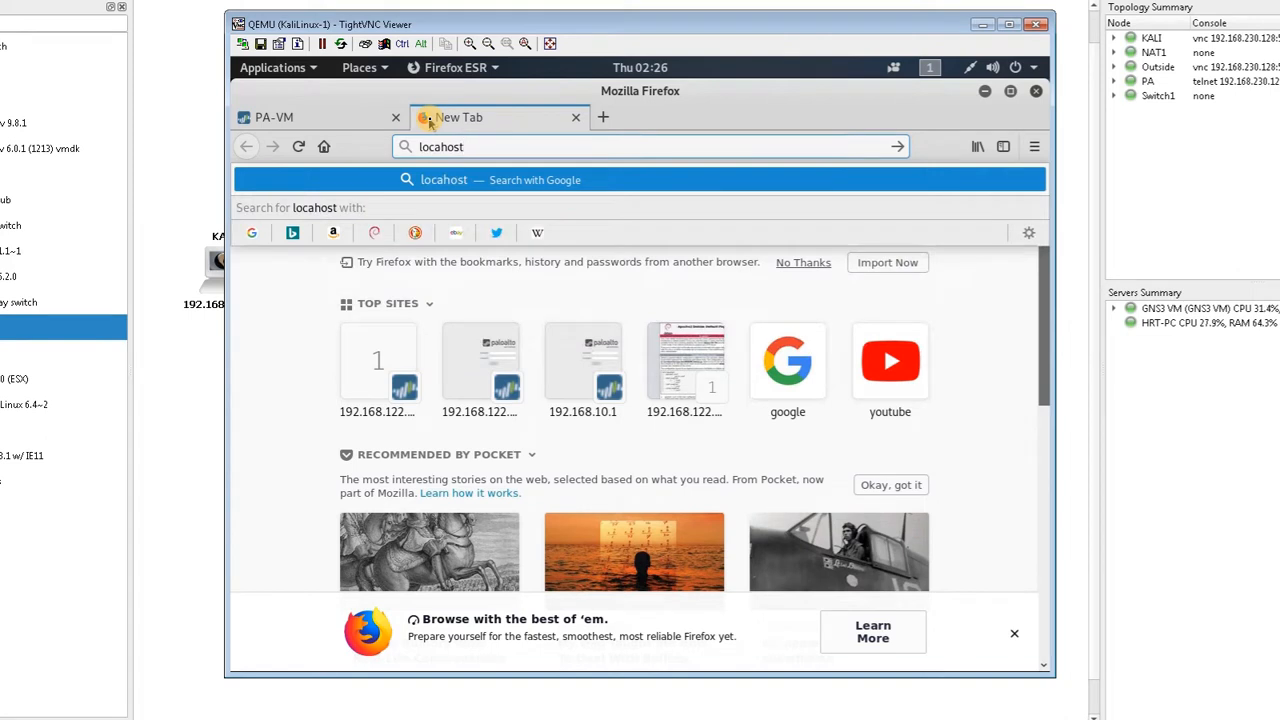
key("BackSpace")
key("BackSpace")
key("BackSpace")
key("BackSpace")
key("BackSpace")
type("lh")
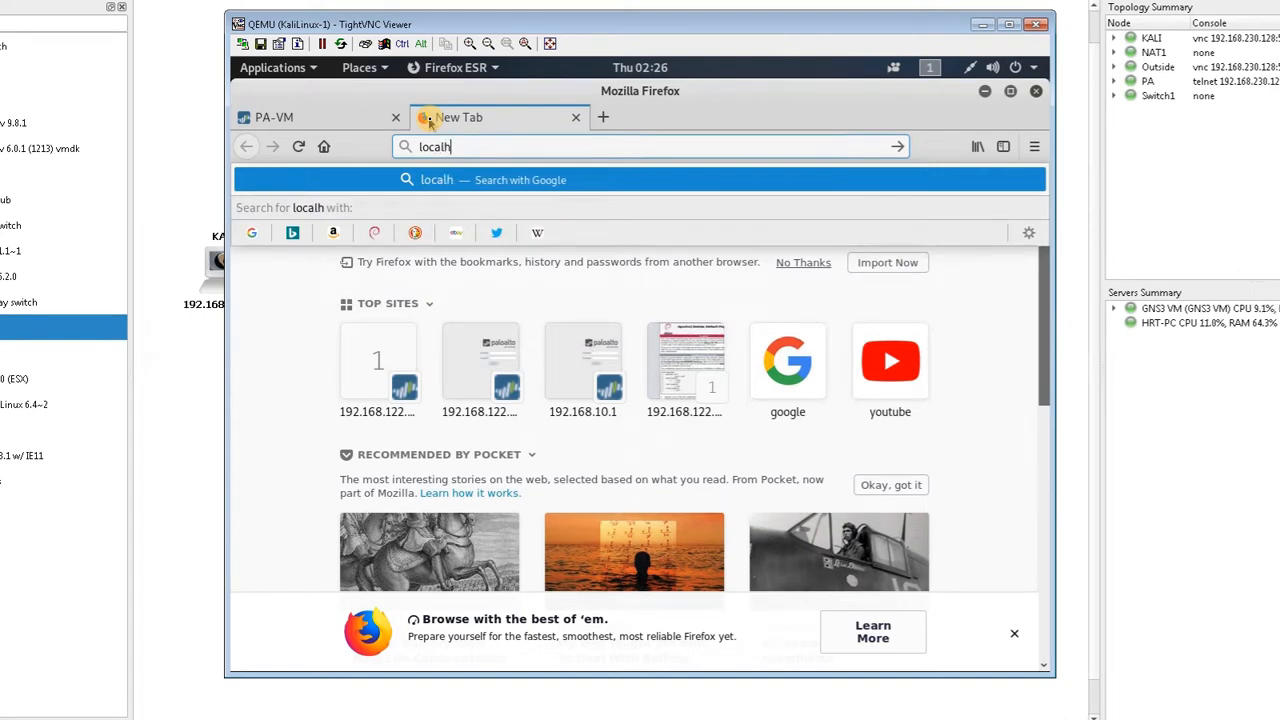
type("ost")
key("Return")
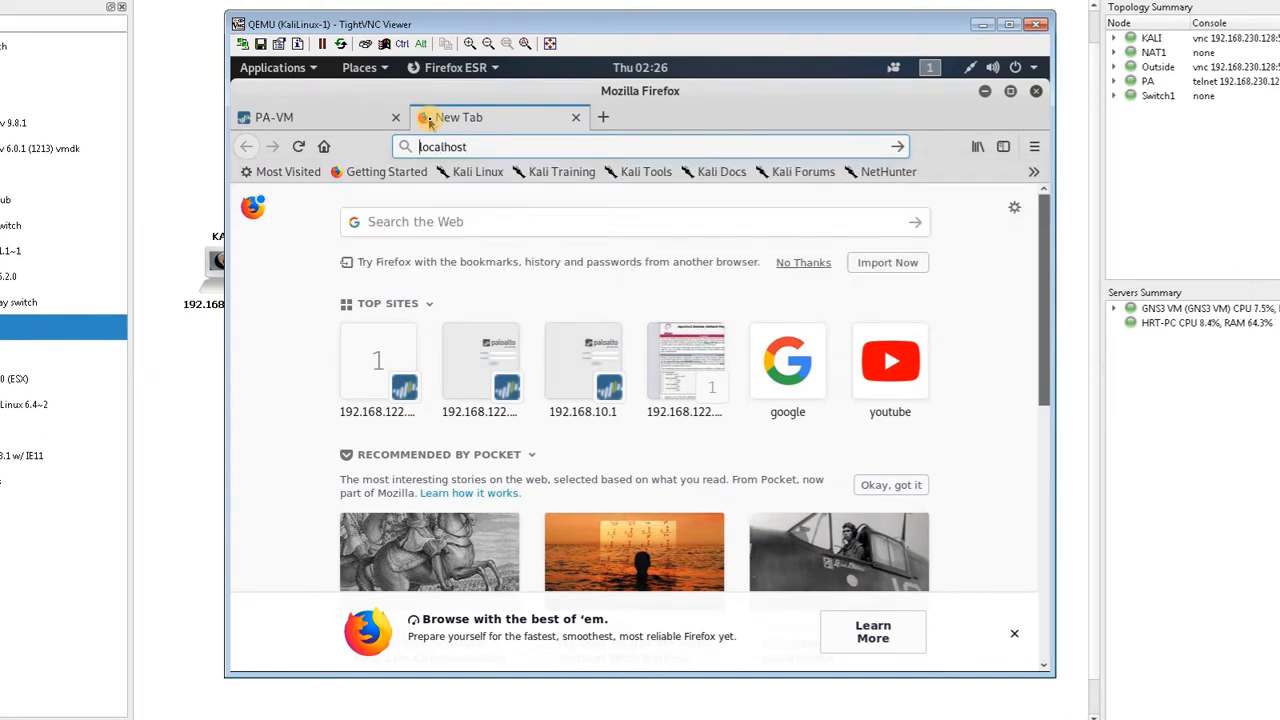
type("https:/")
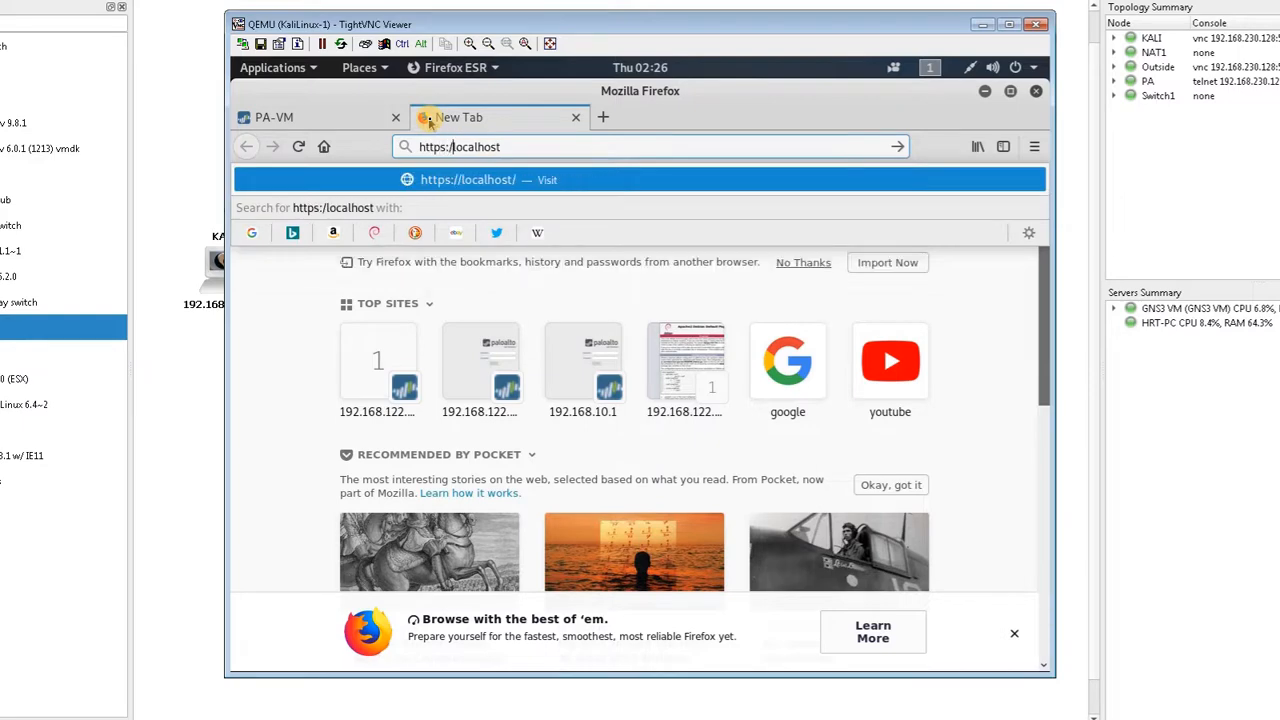
type("/")
key("Return")
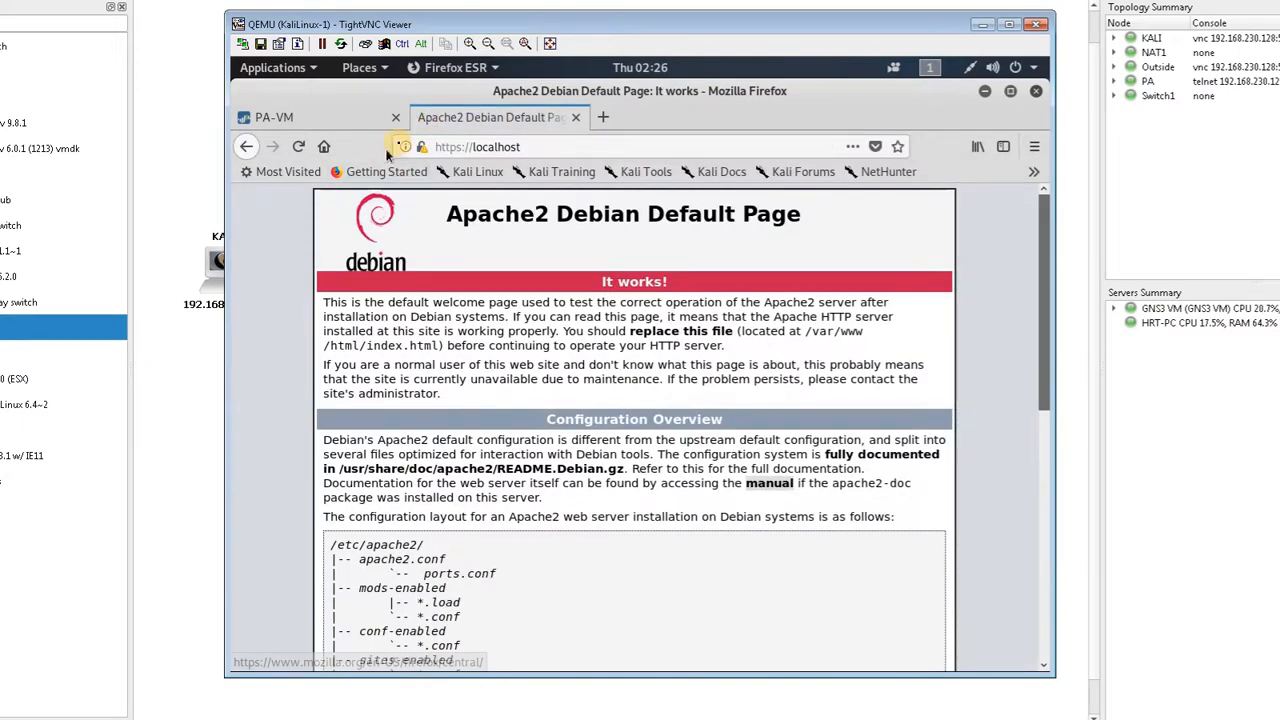
left_click(420, 147)
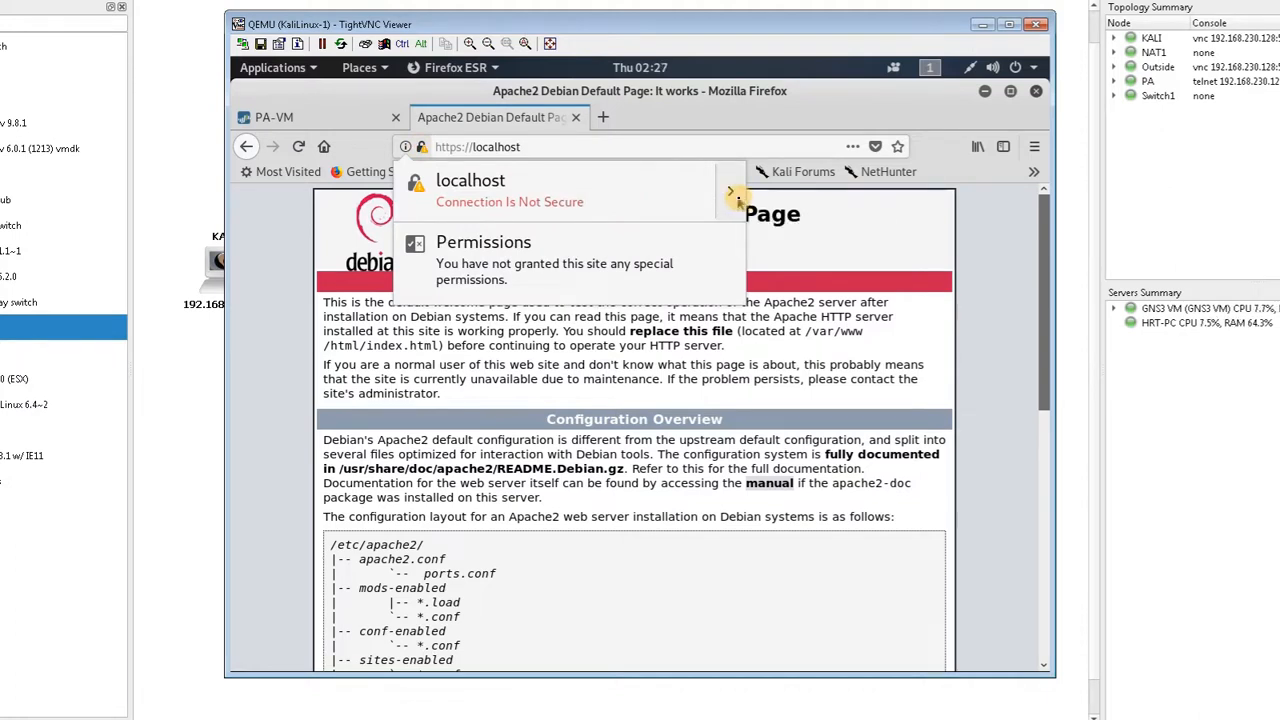
Minimize the KALI console, open the Outside node's console, and unlock its session with the root password
left_click(980, 25)
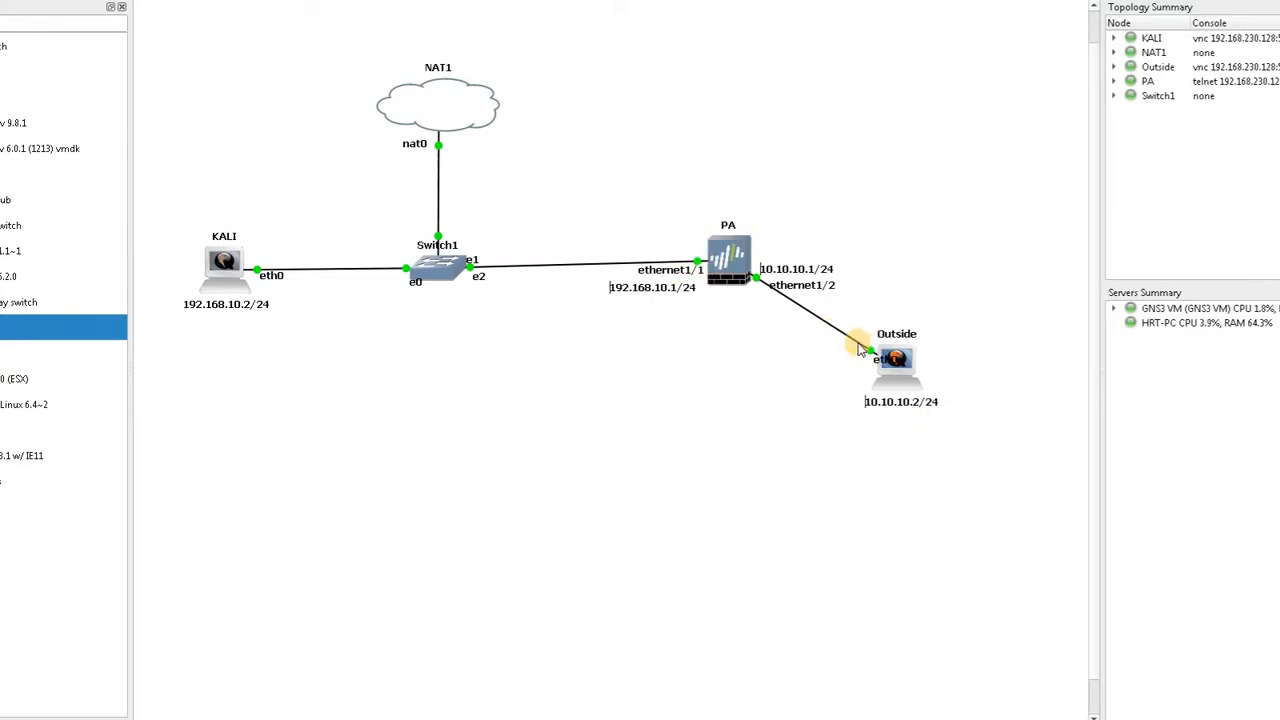
mouse_move(900, 383)
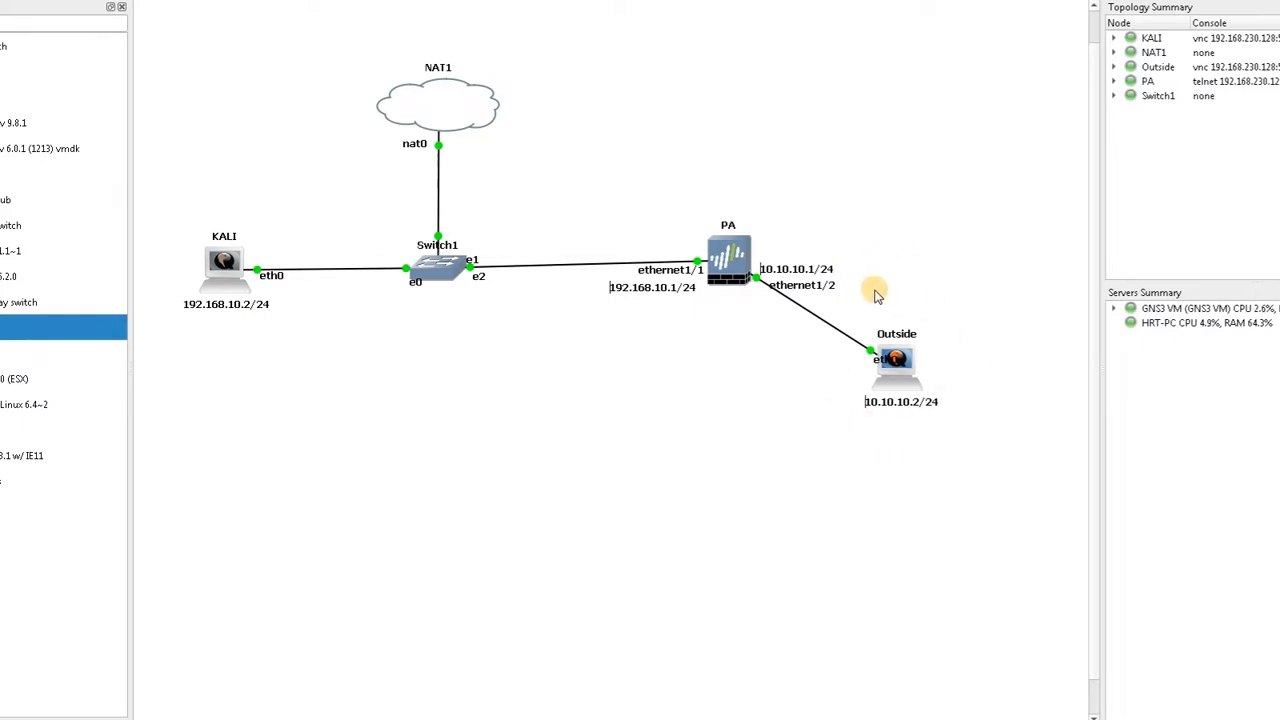
double_click(899, 364)
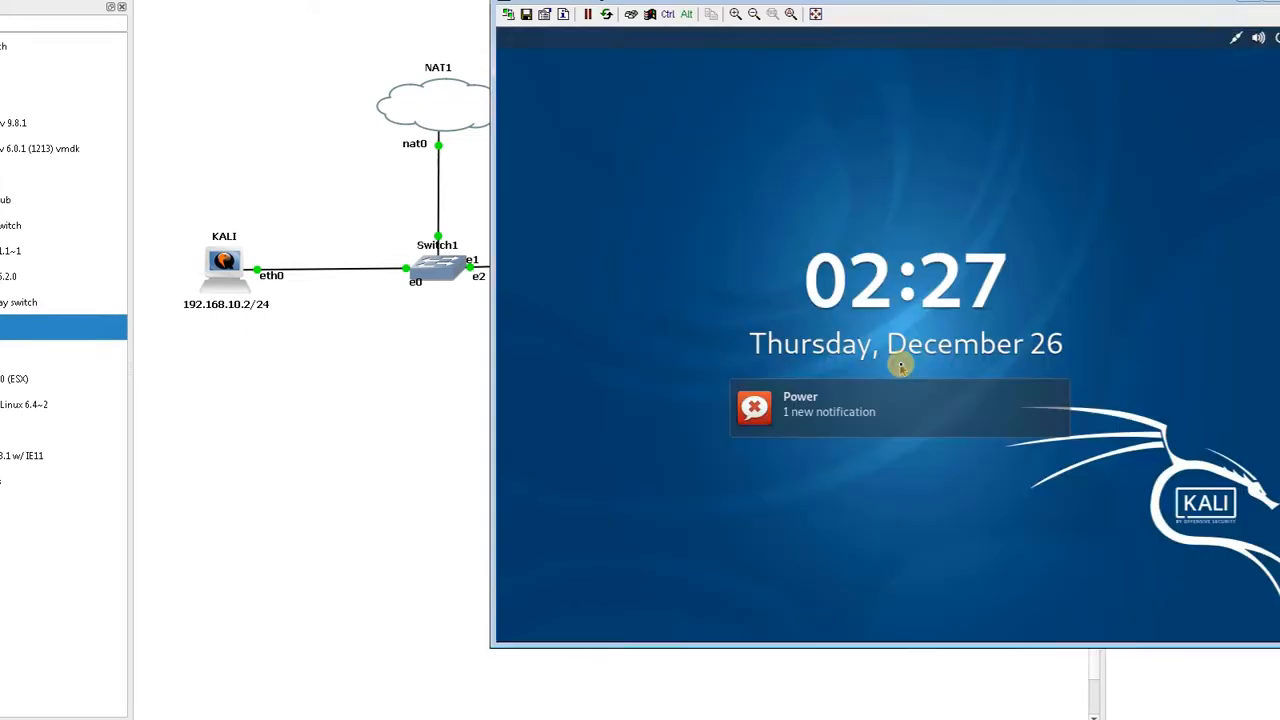
type("toor")
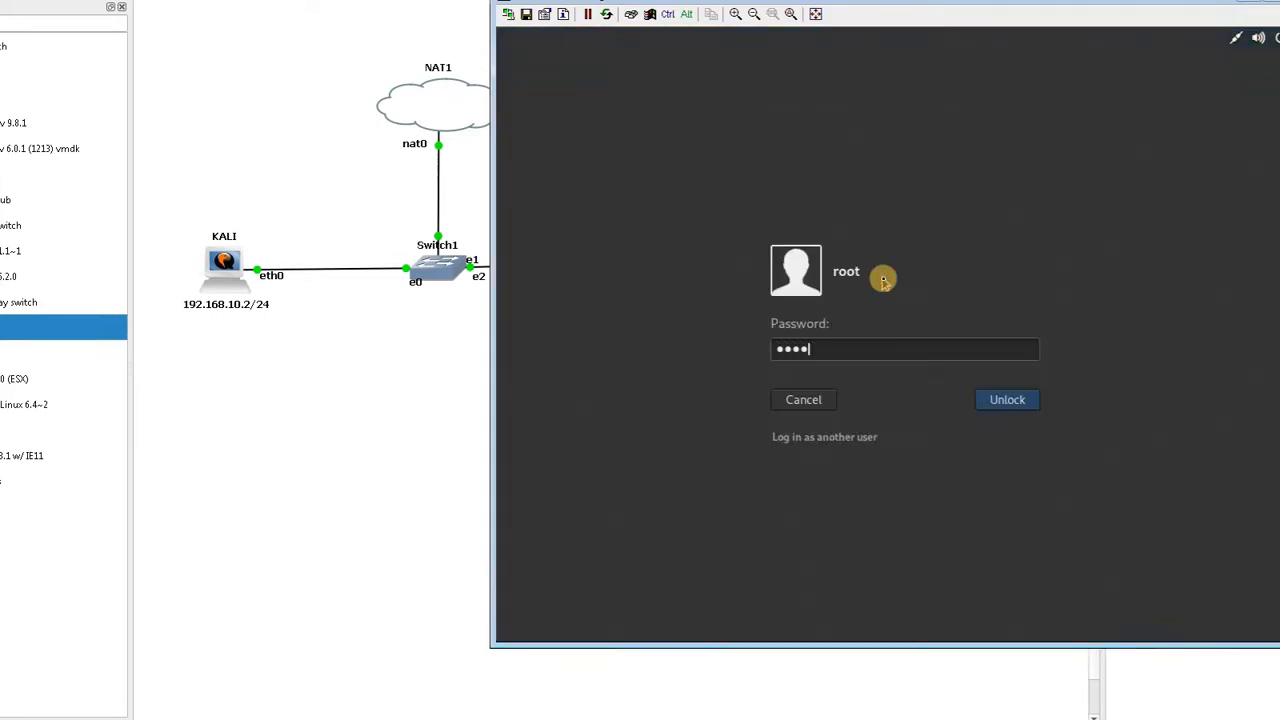
key("Return")
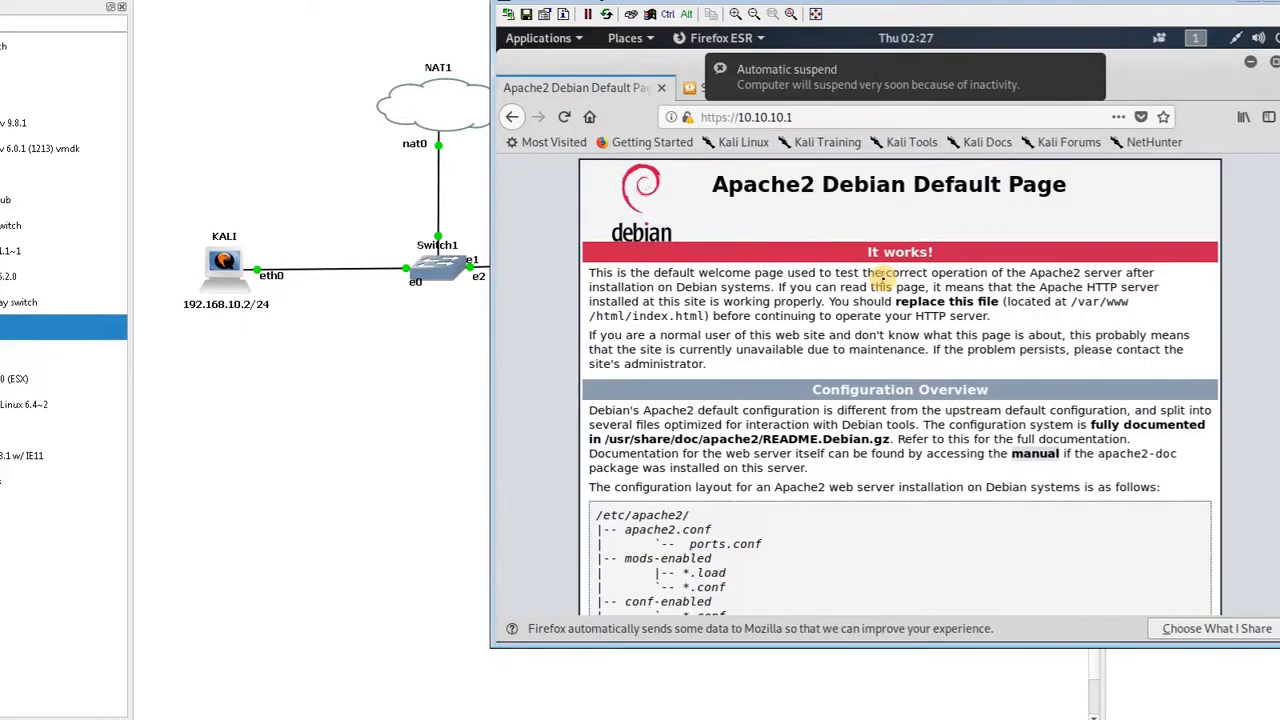
left_click(829, 113)
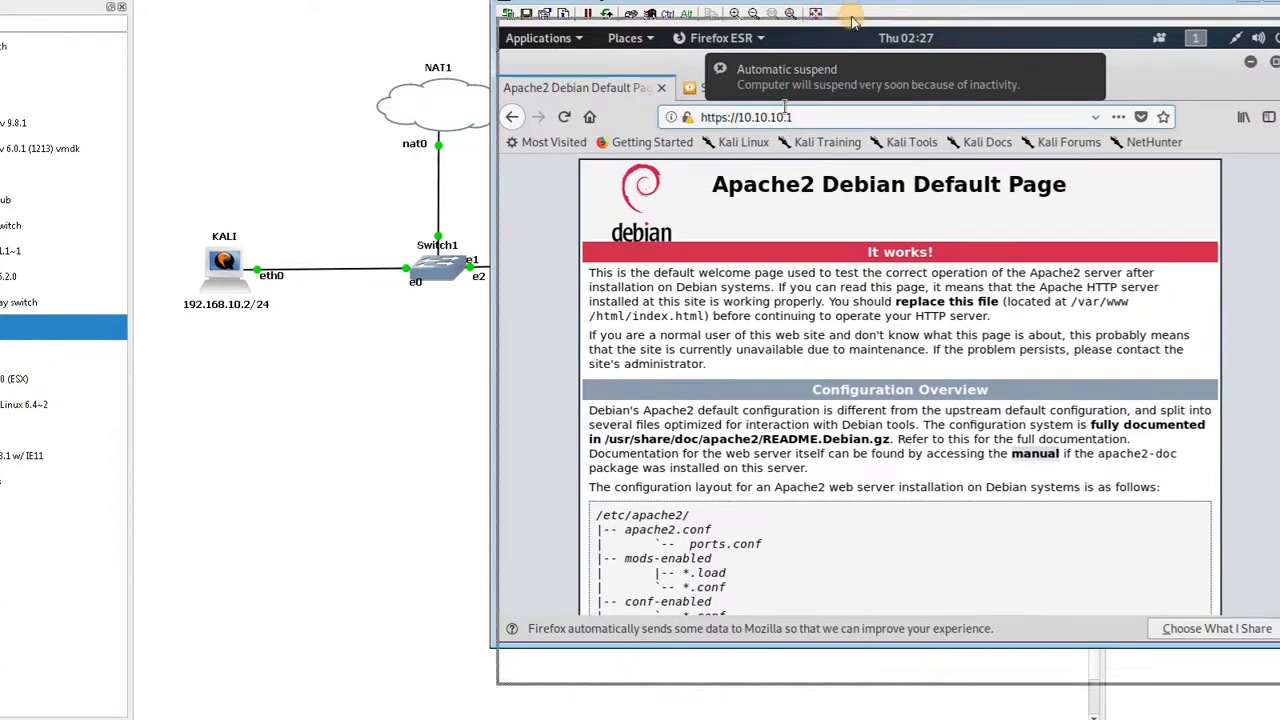
left_click_drag(848, 5, 860, 228)
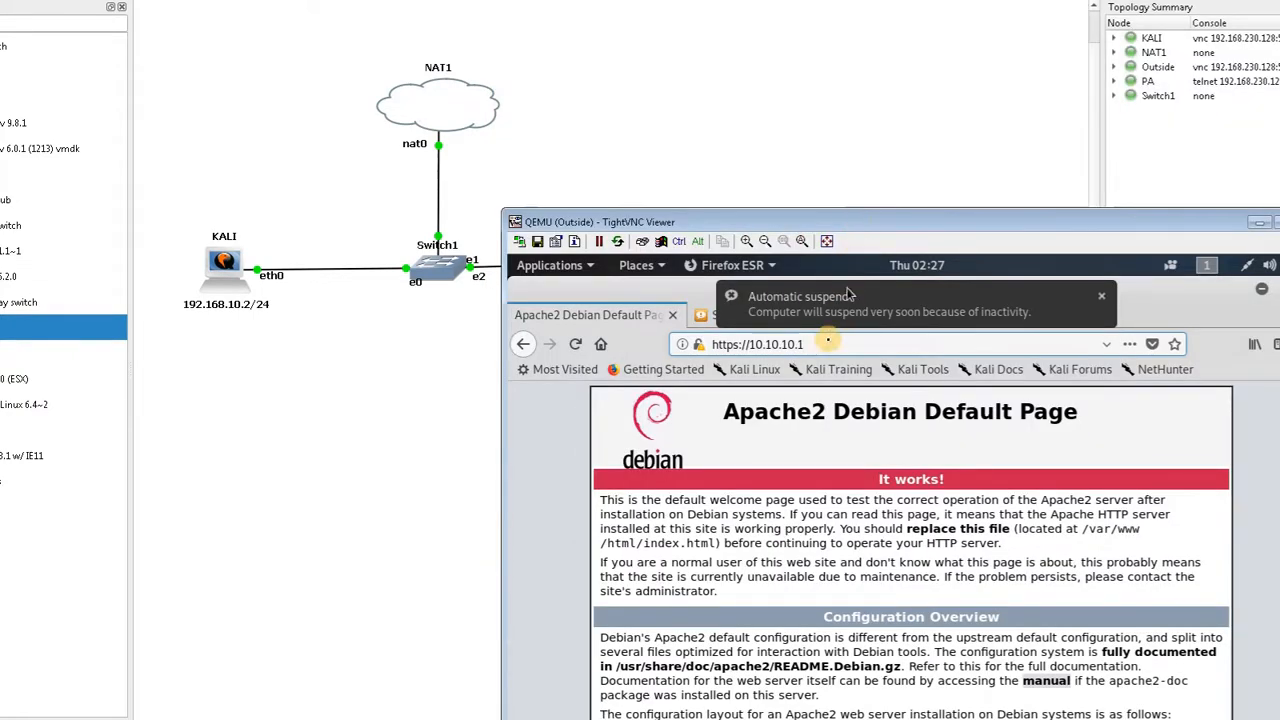
left_click(800, 344)
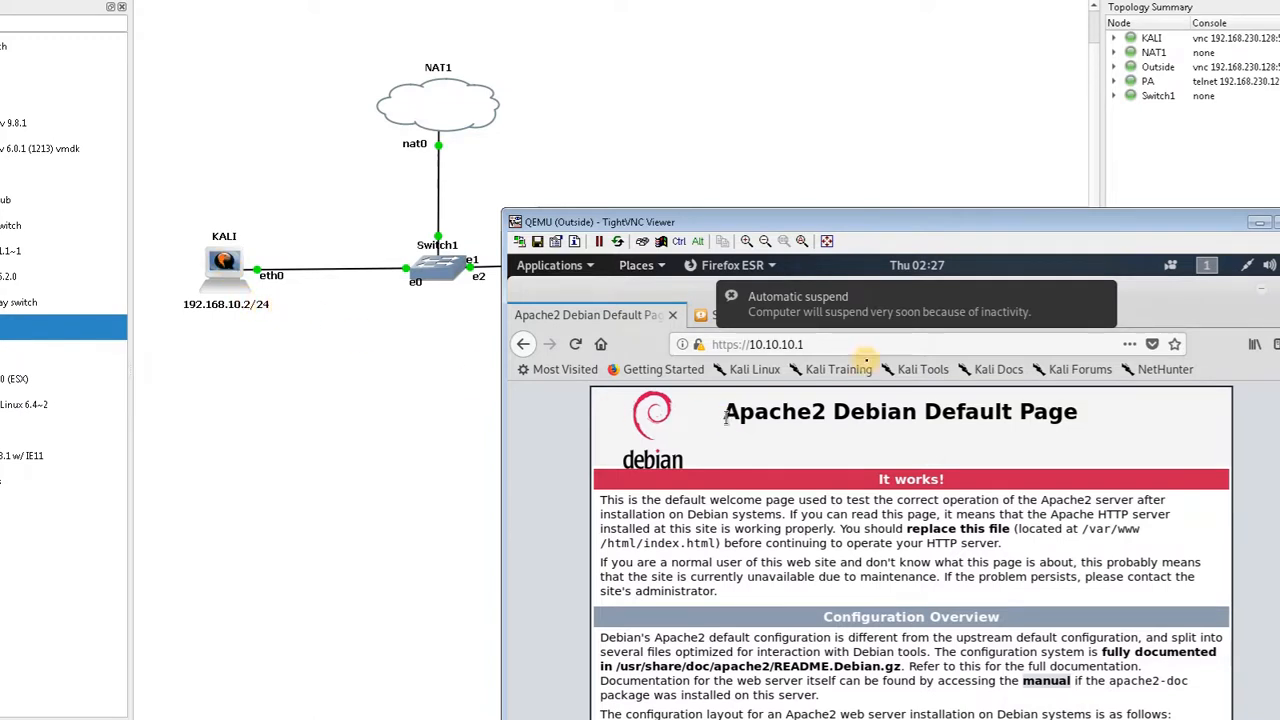
left_click(698, 345)
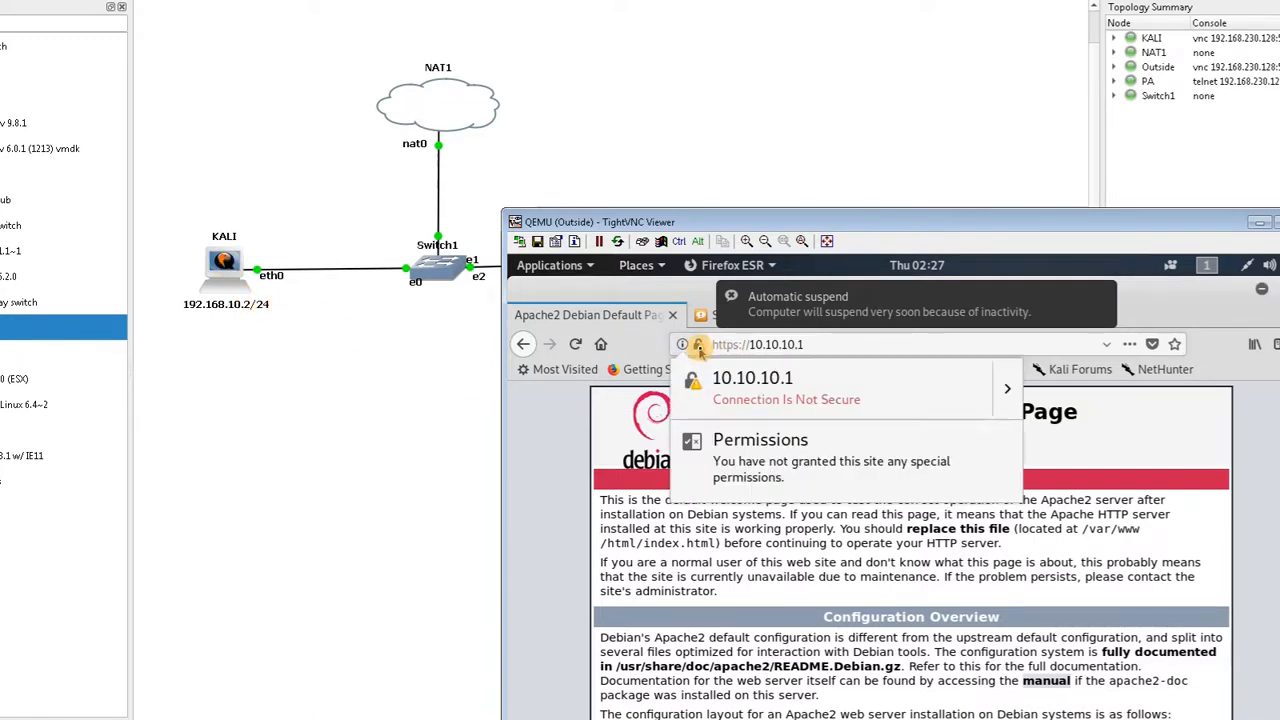
left_click(1004, 402)
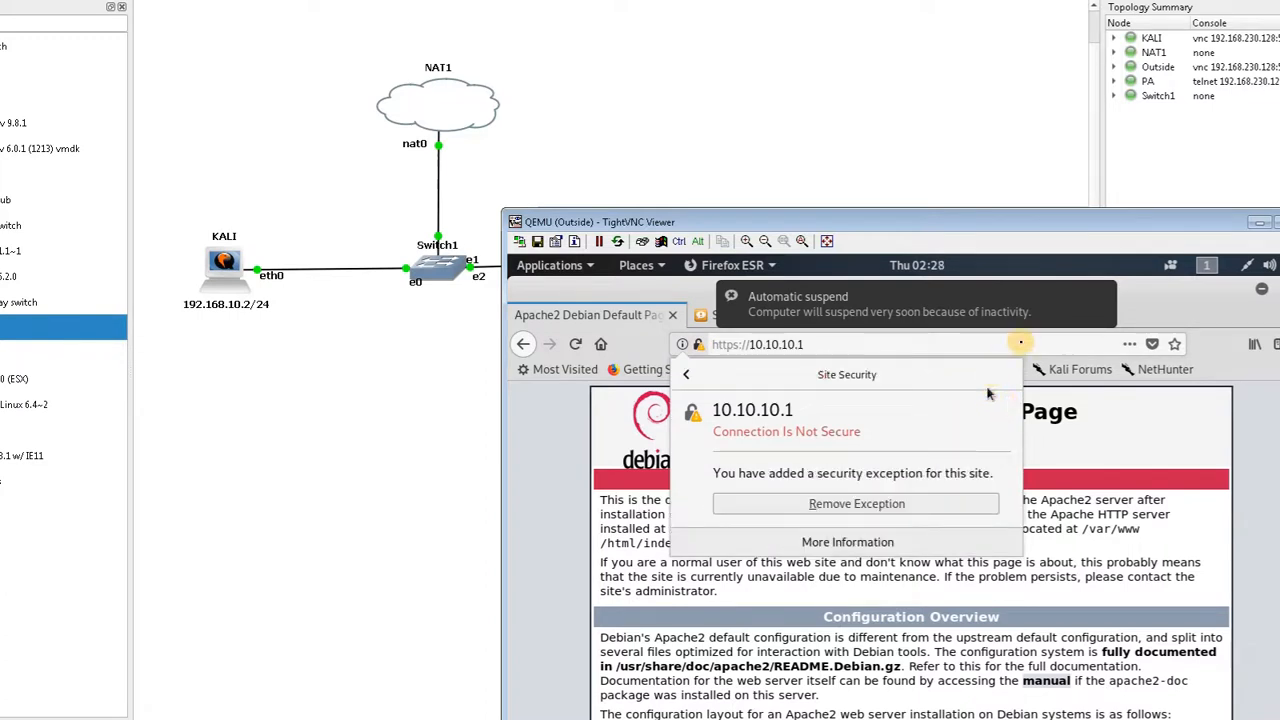
left_click(1021, 345)
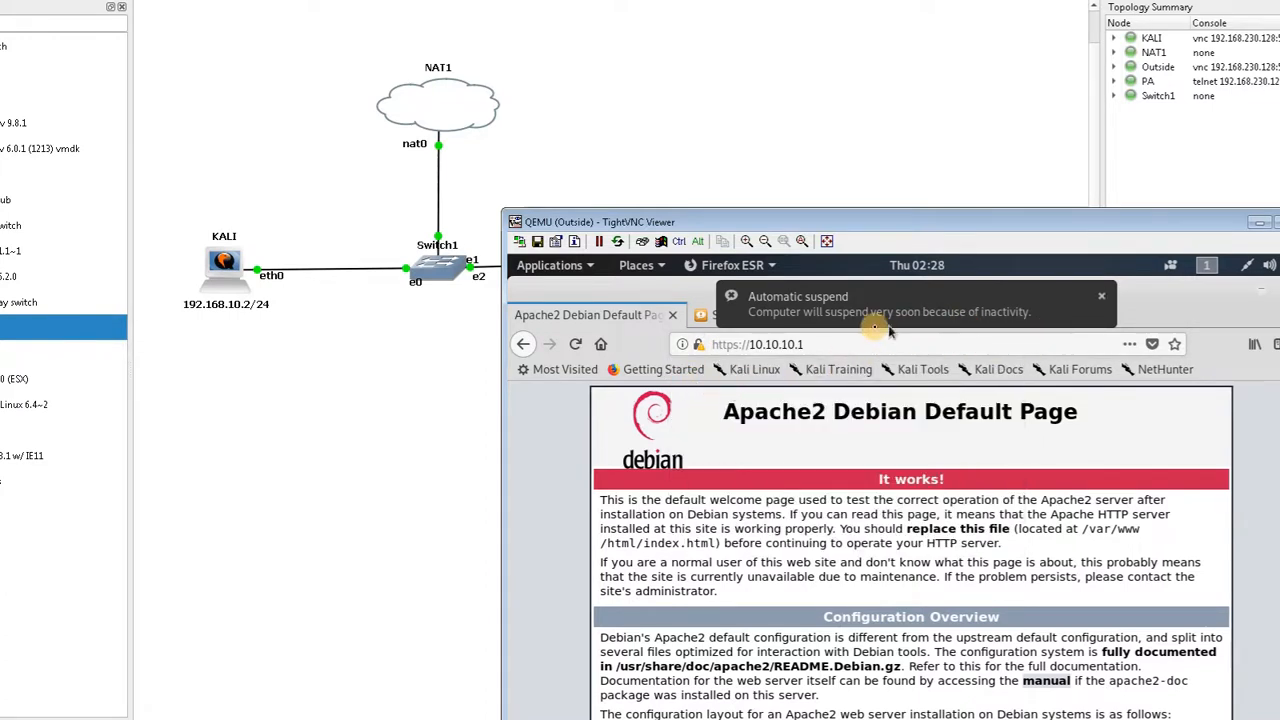
left_click(1250, 229)
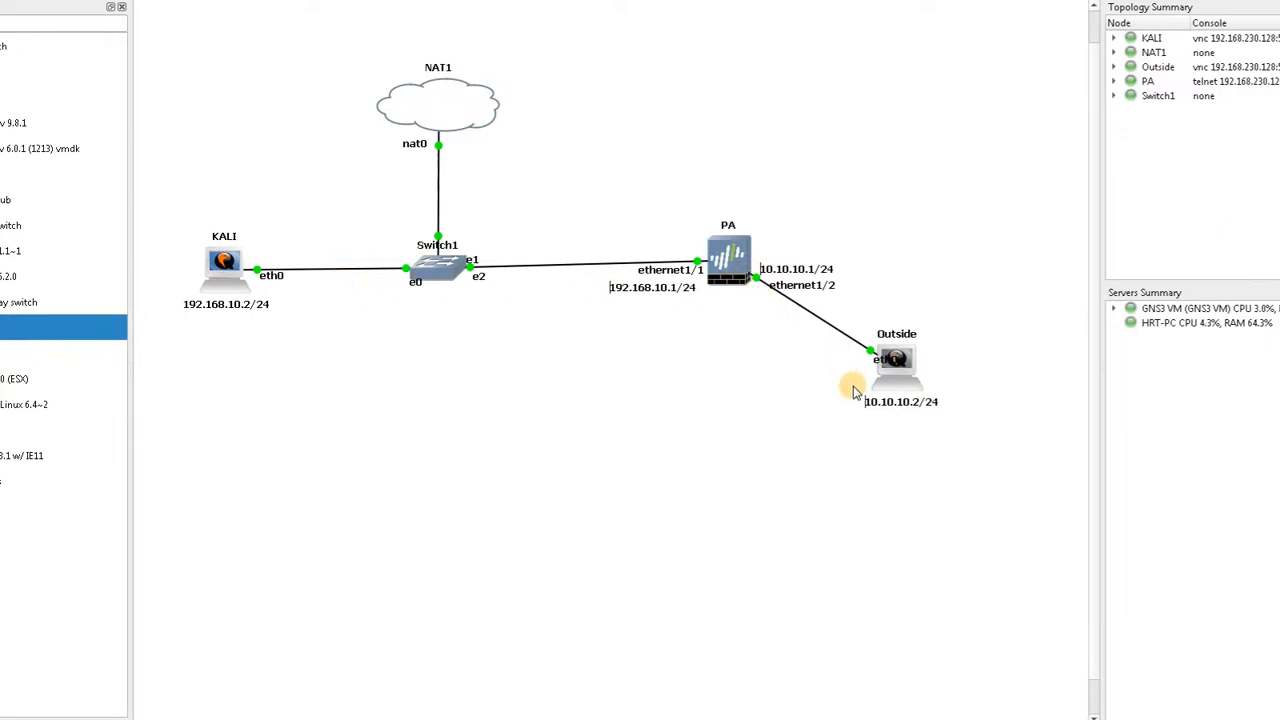
Reopen the KALI console, switch to the PA-VM tab, and start importing a local certificate named MyCert
mouse_move(740, 268)
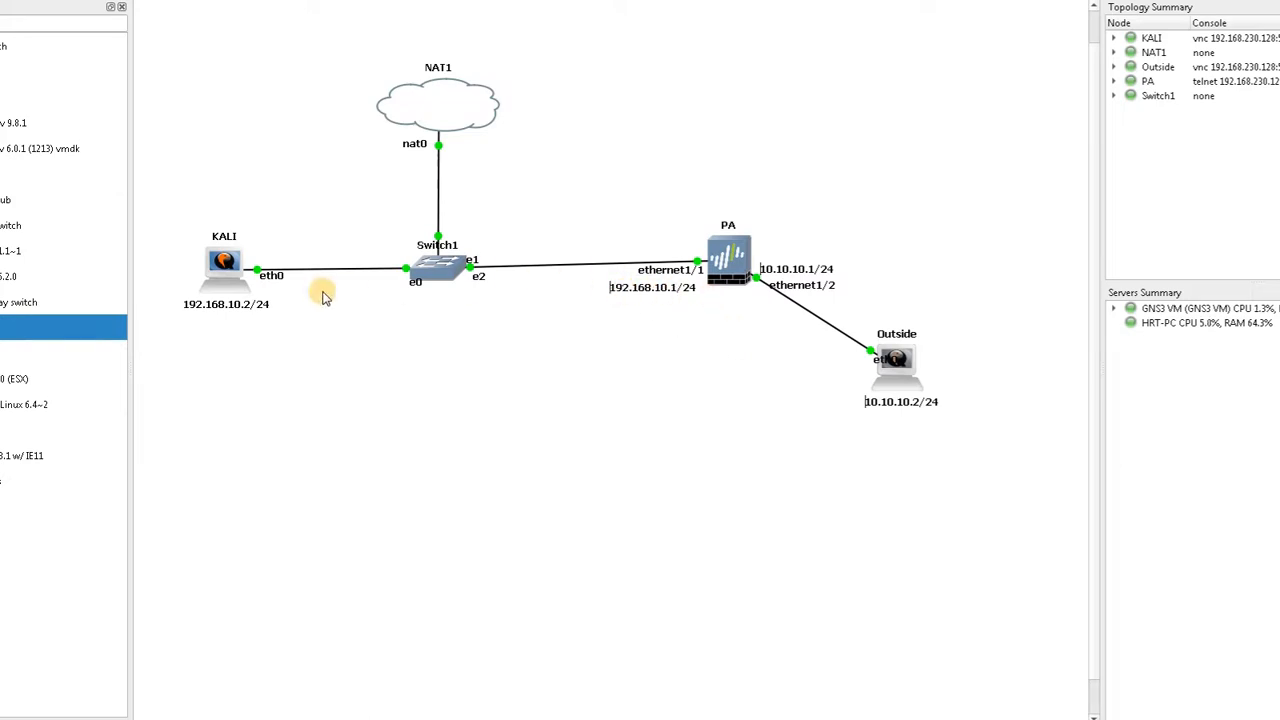
double_click(212, 288)
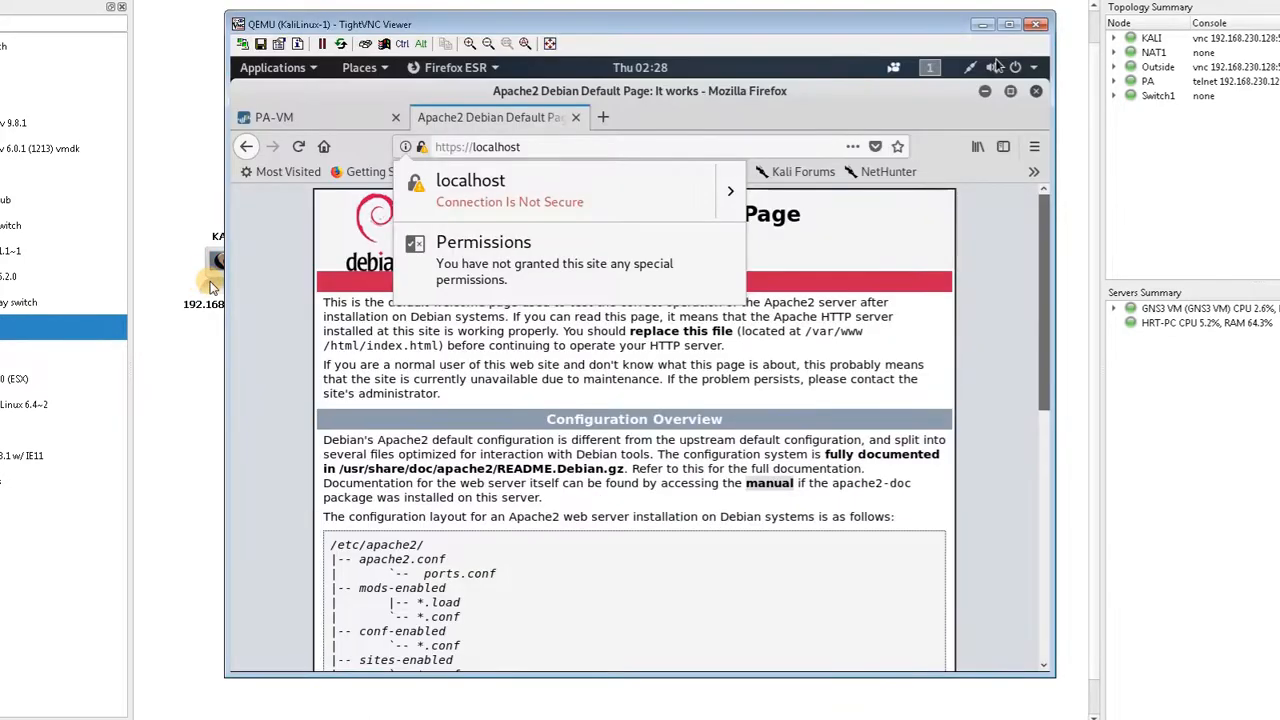
left_click(346, 126)
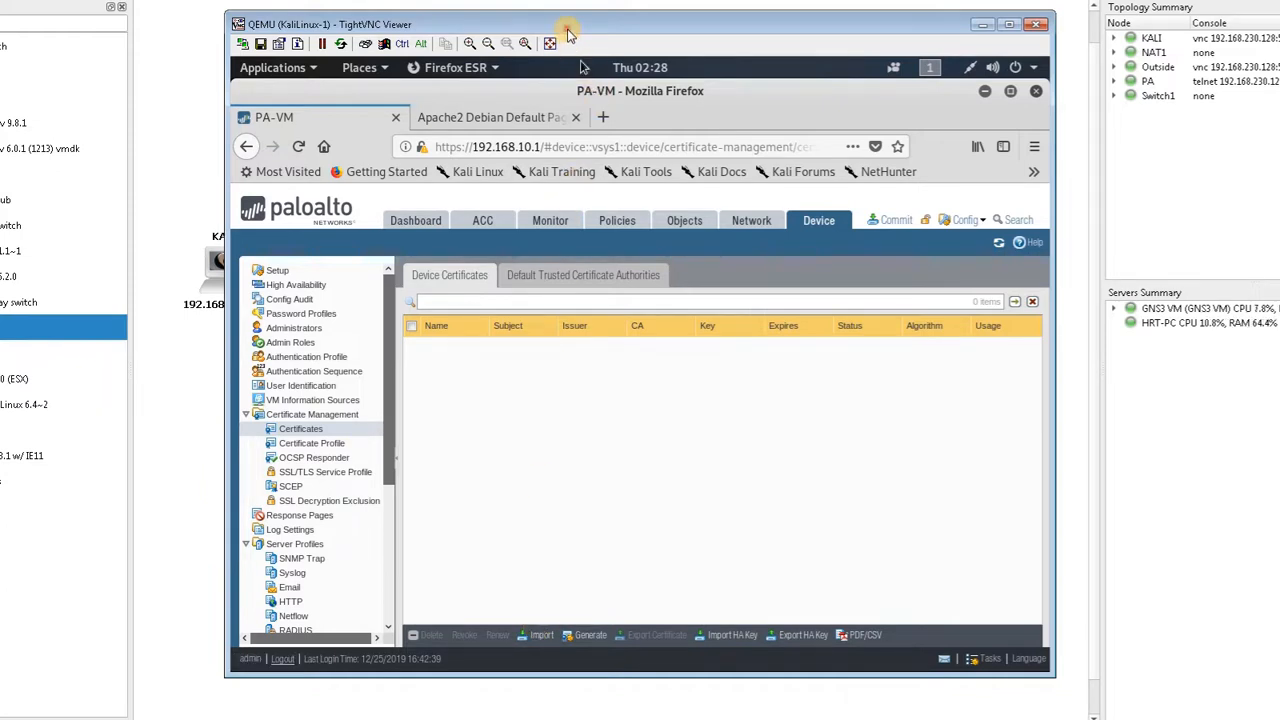
left_click_drag(569, 25, 748, 31)
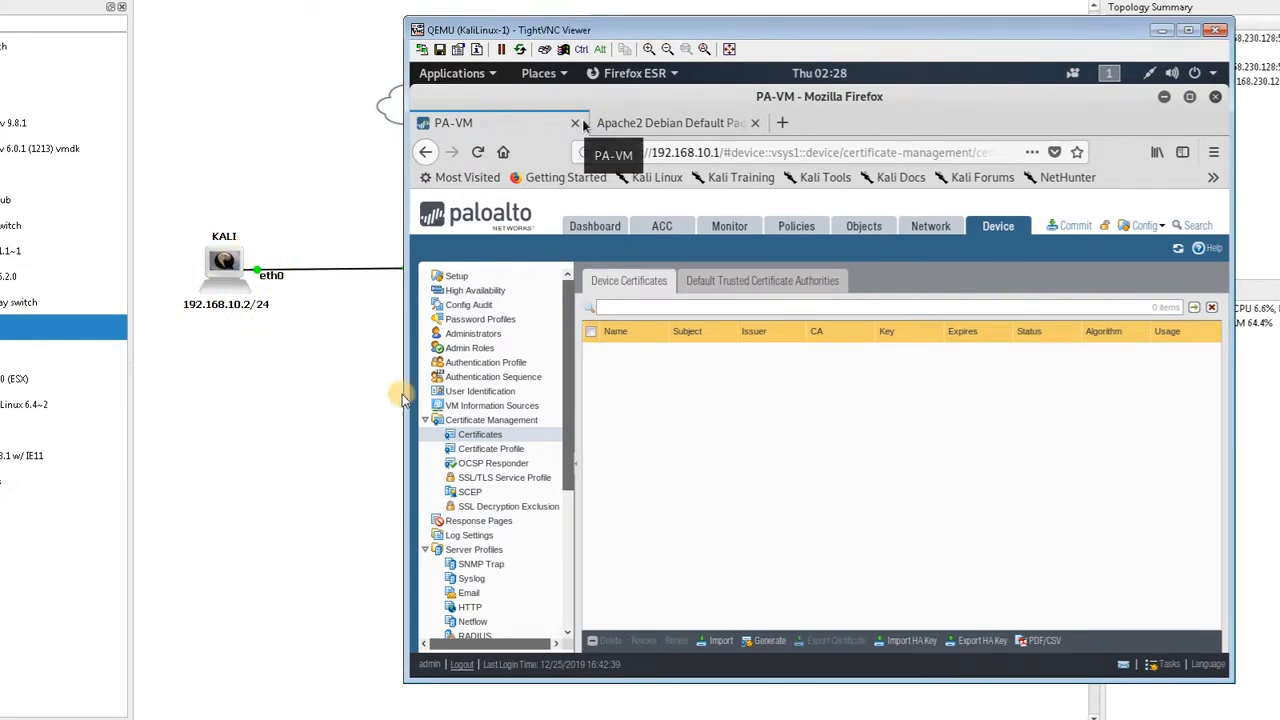
left_click(720, 641)
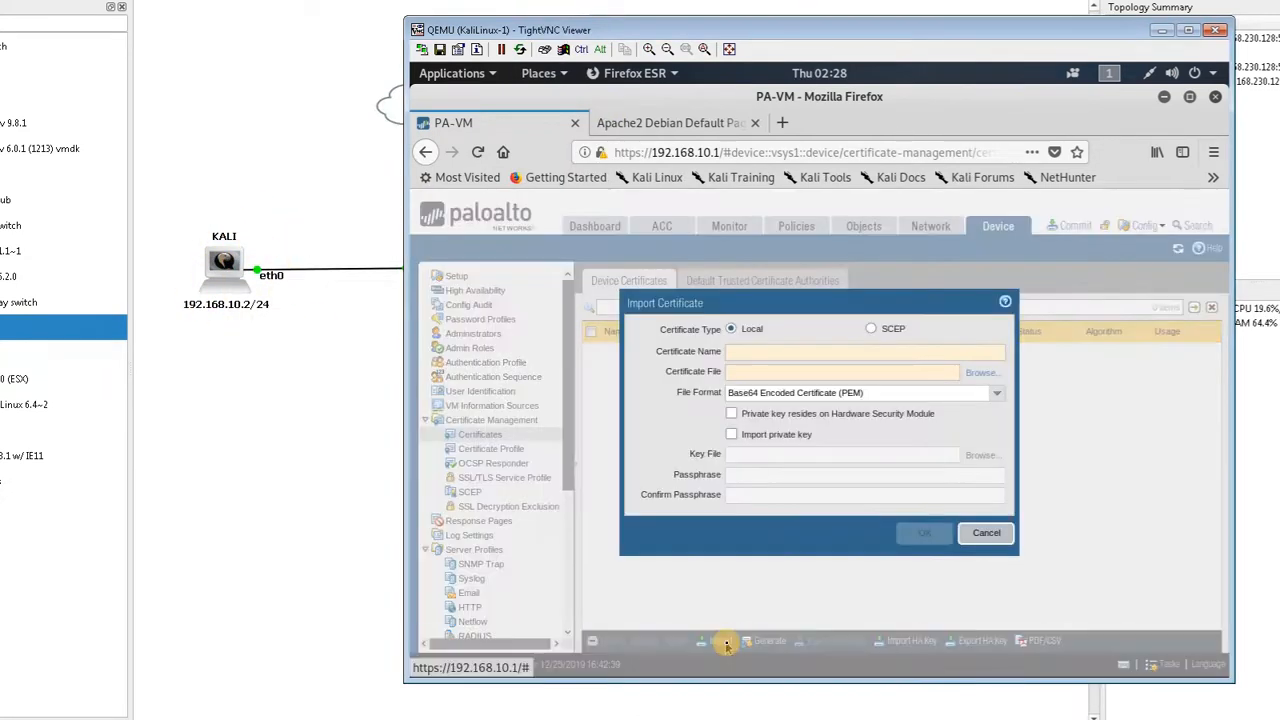
left_click(759, 352)
type("M")
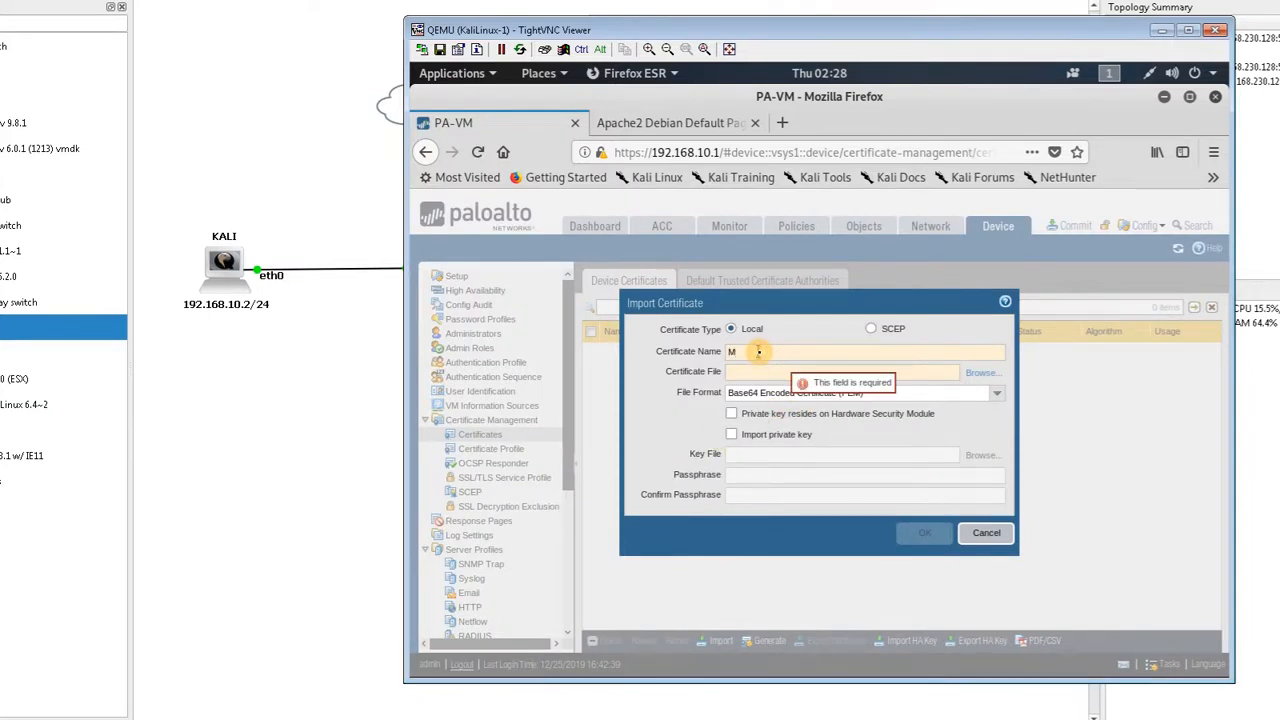
type("yCert")
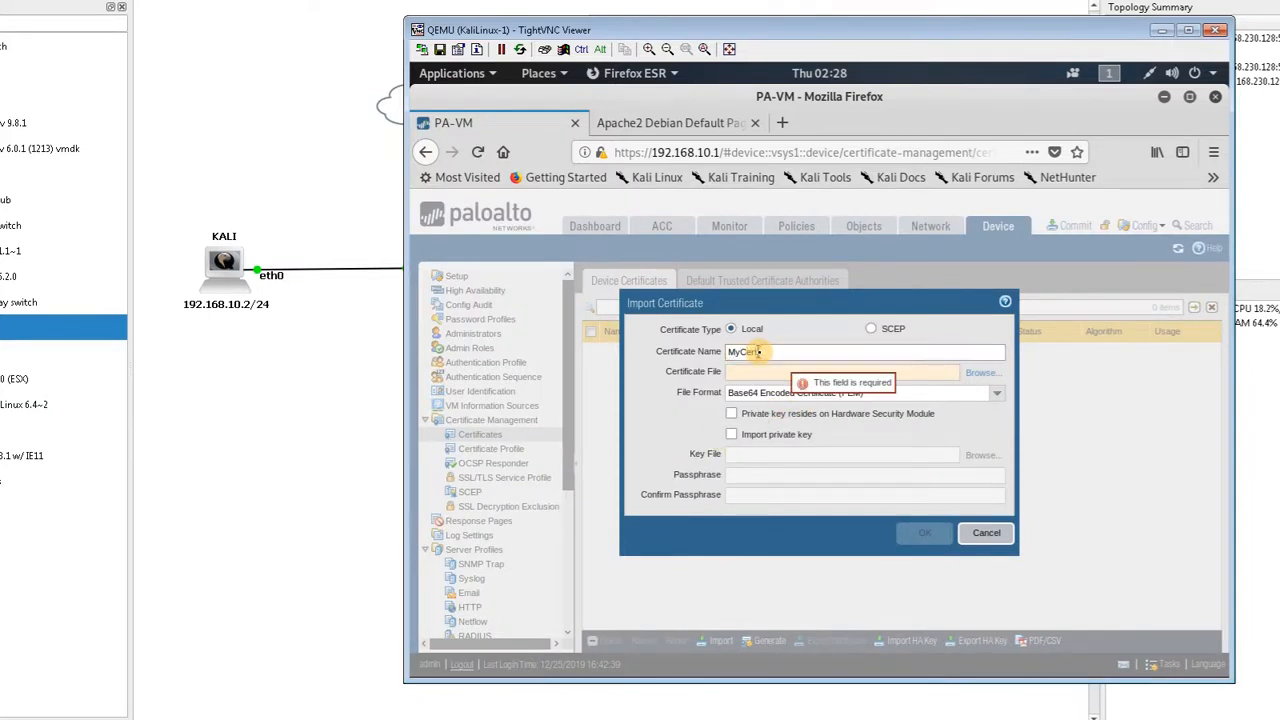
Browse the computer's file system and choose /etc/ssl/certs/server.crt as the certificate file
left_click(979, 373)
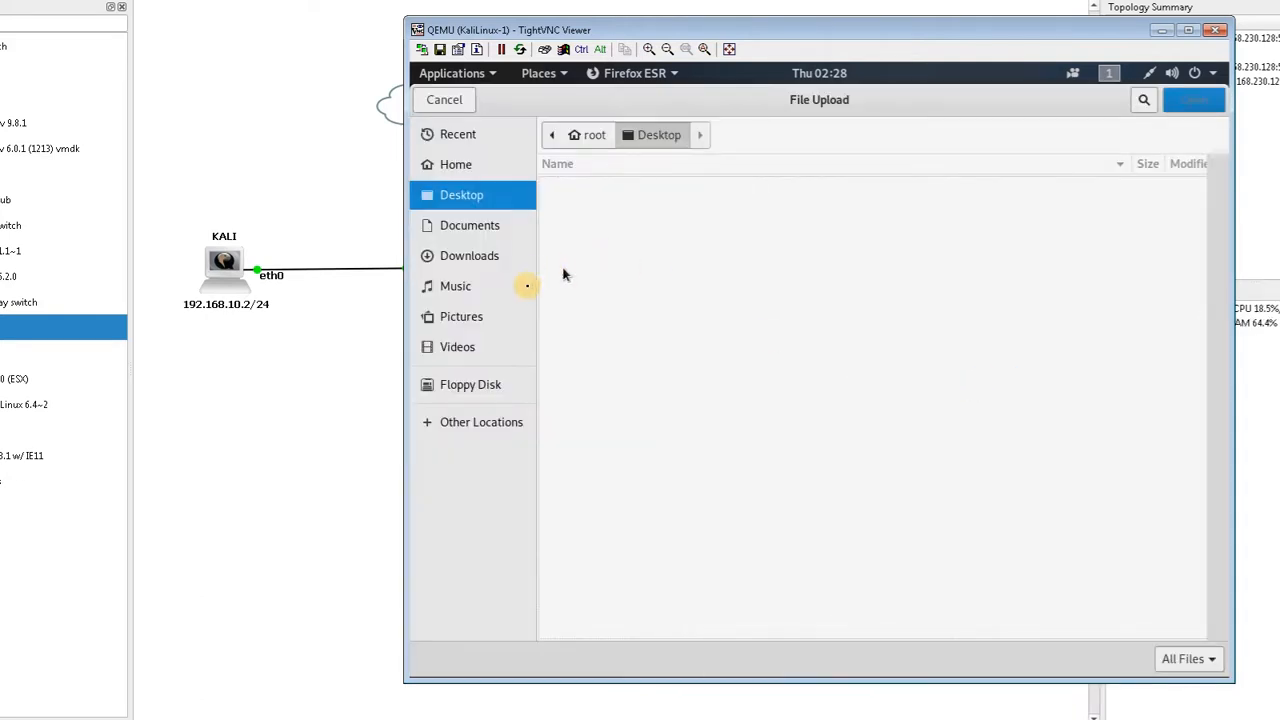
left_click(504, 422)
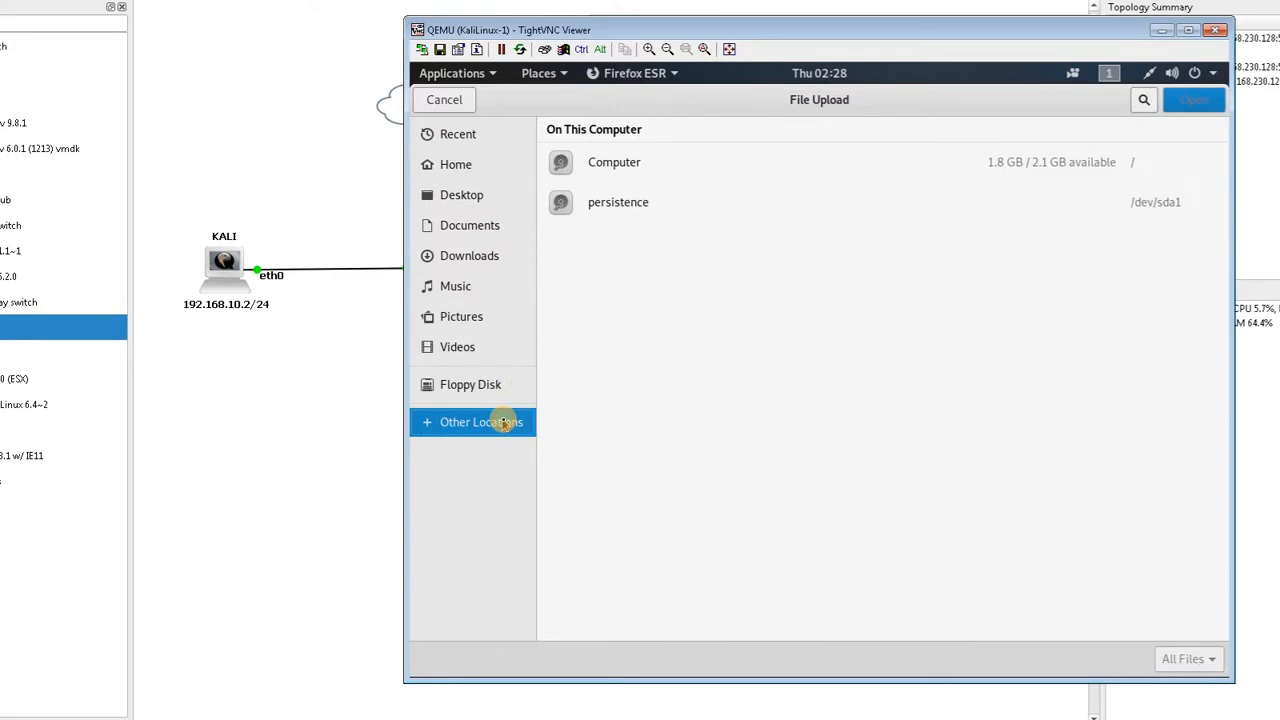
left_click(635, 165)
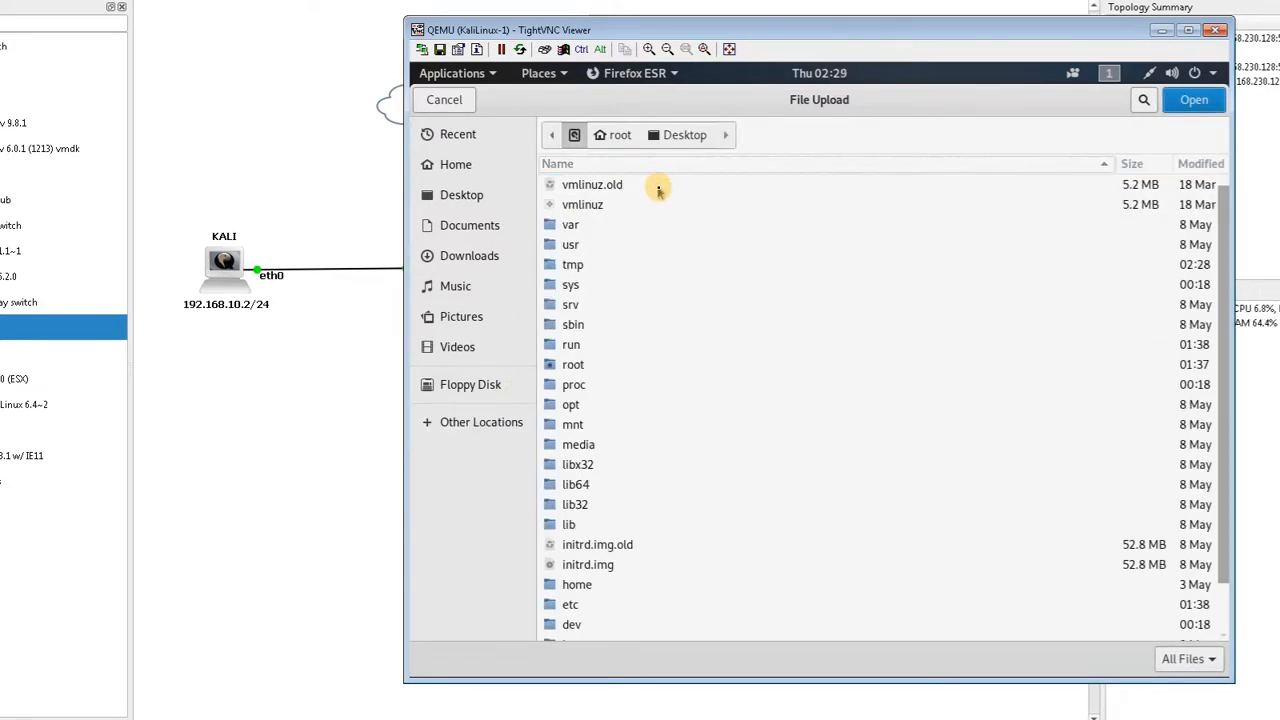
type("etc")
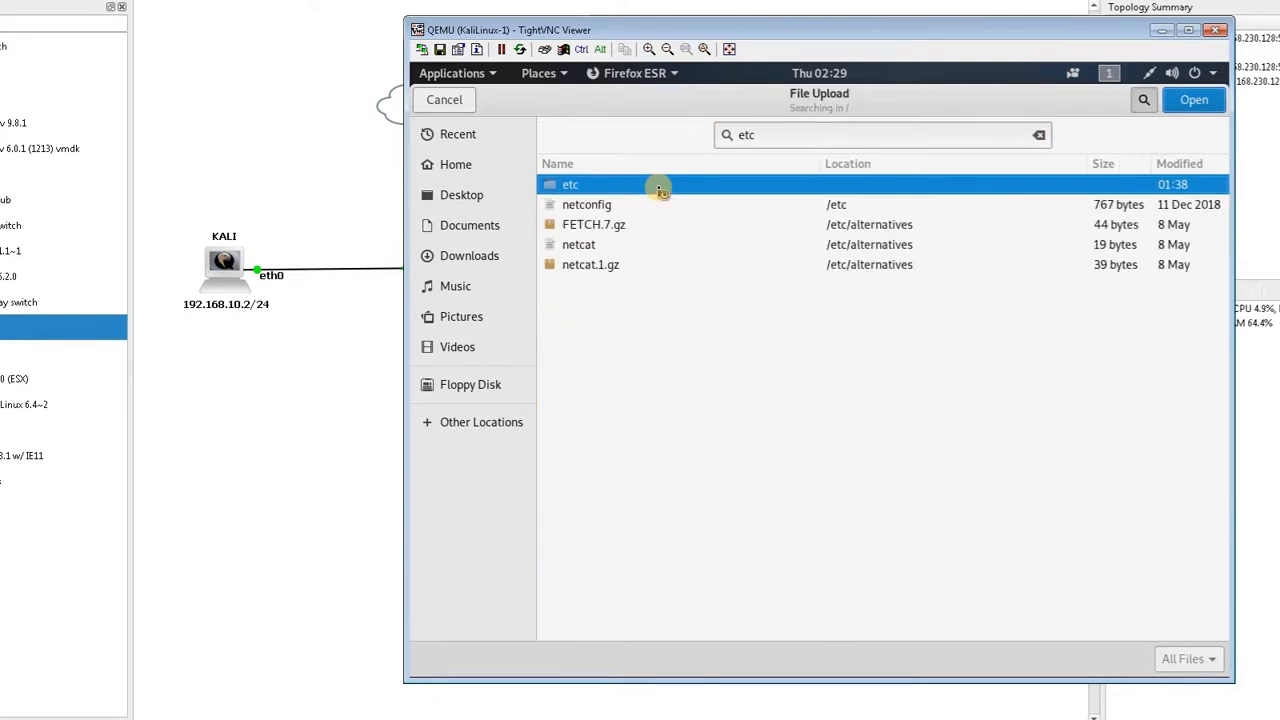
type("/")
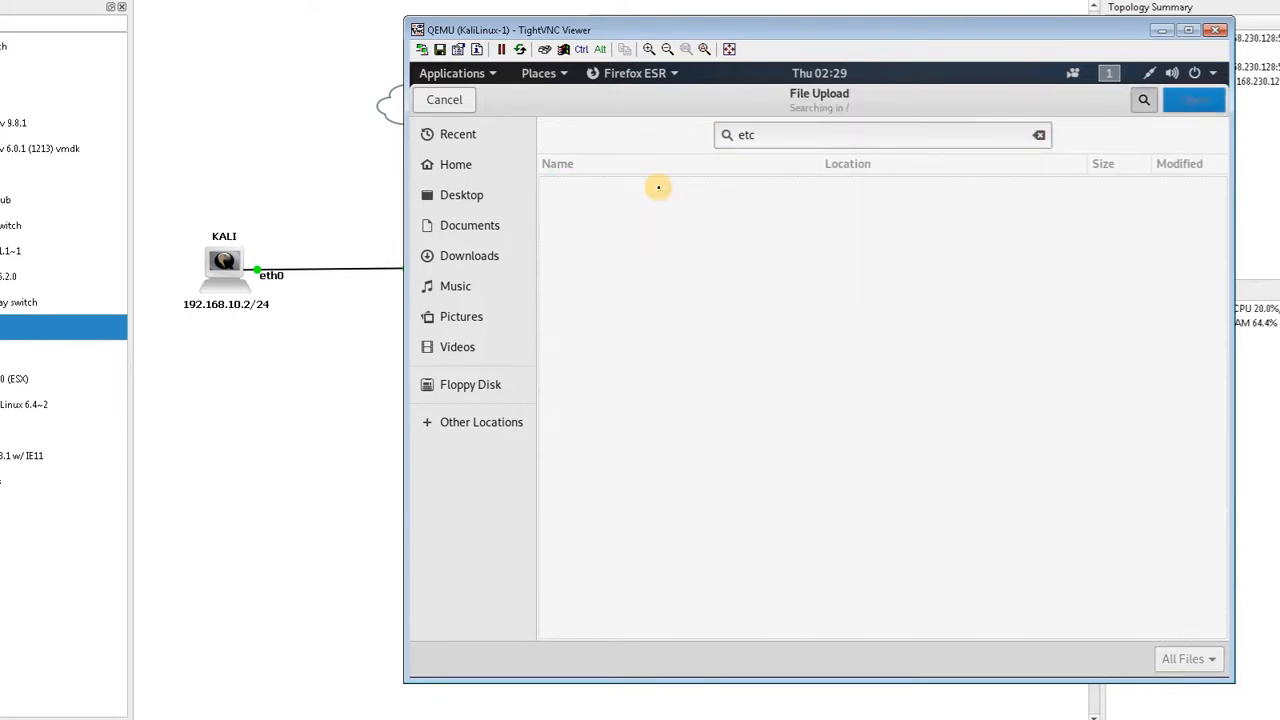
key("BackSpace")
key("BackSpace")
type("t")
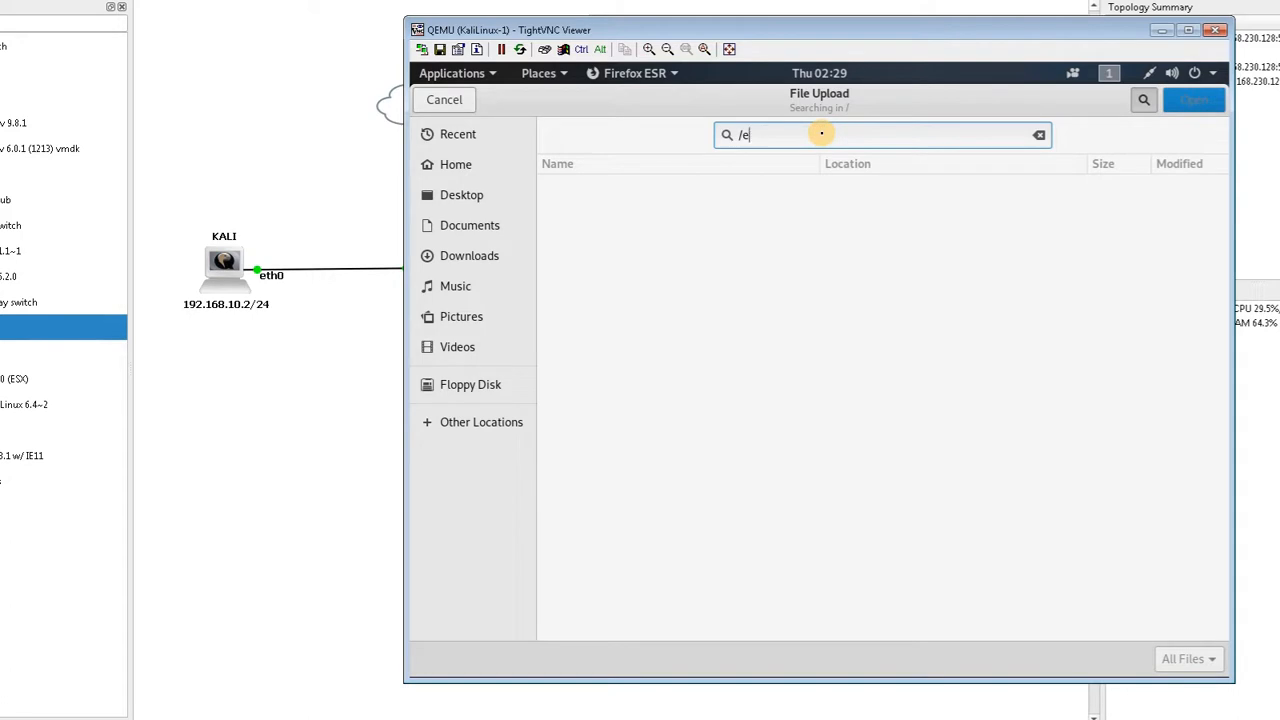
type("etc")
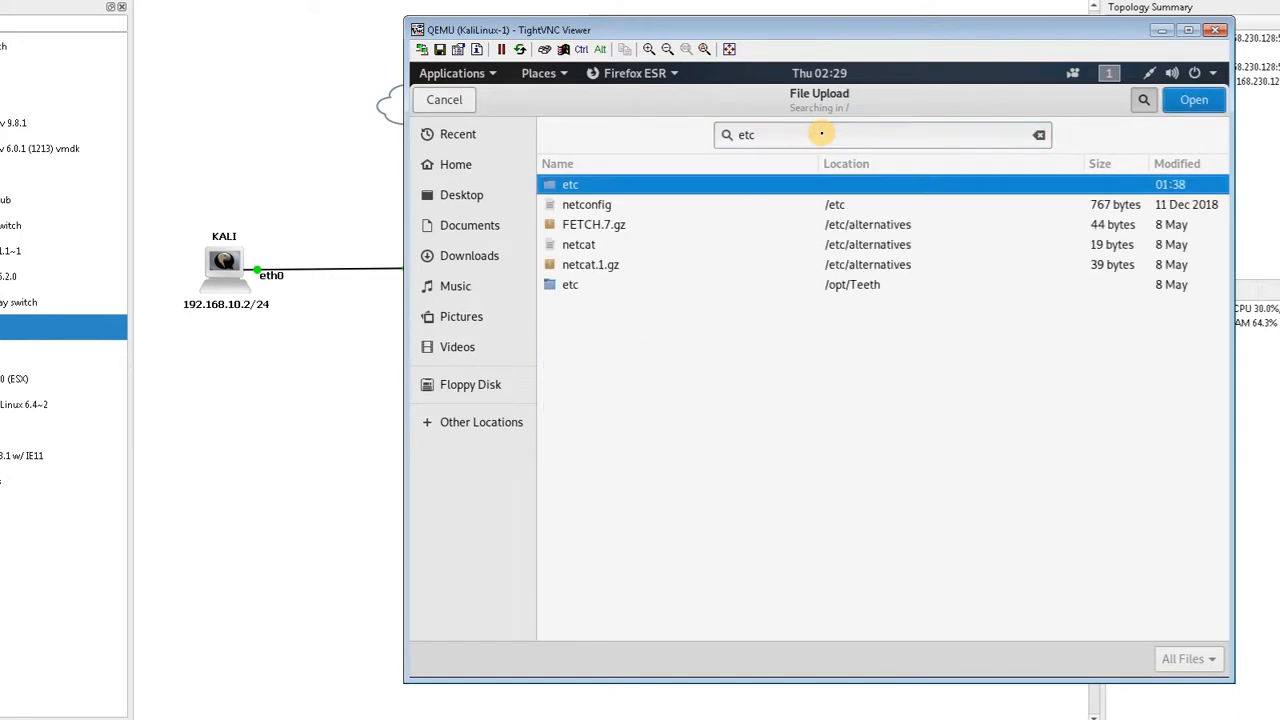
double_click(688, 188)
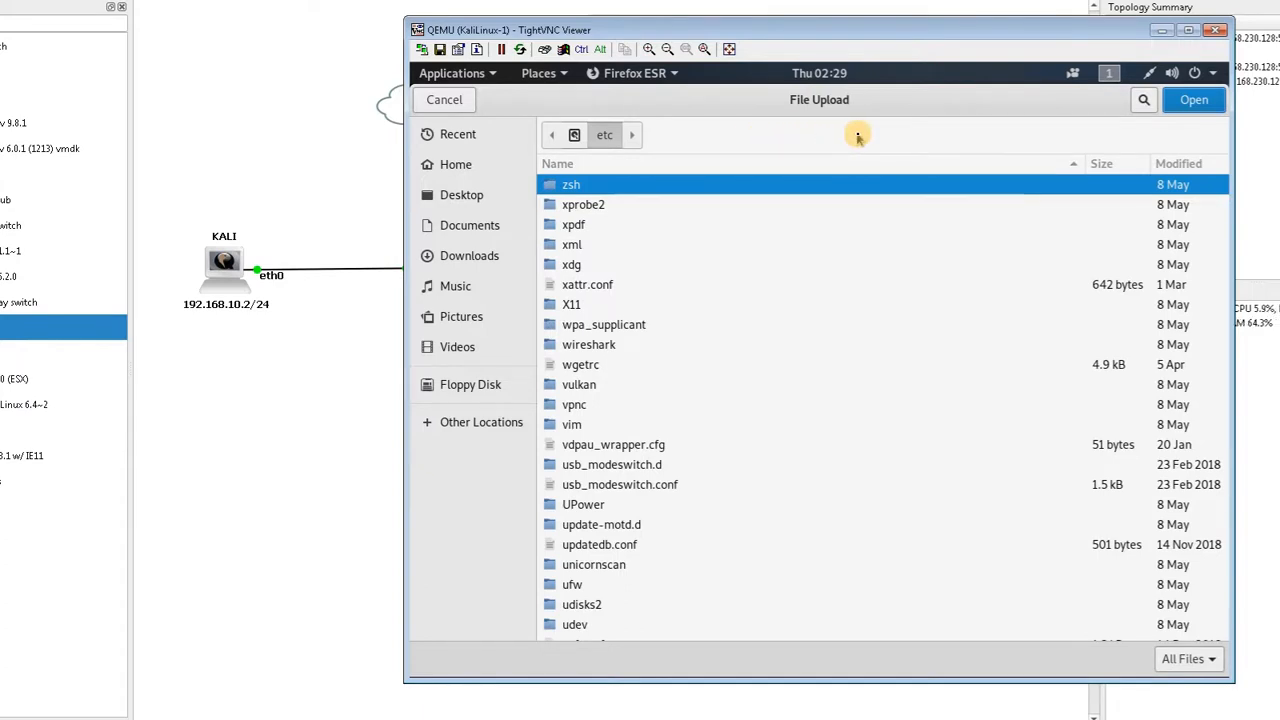
type("ssl")
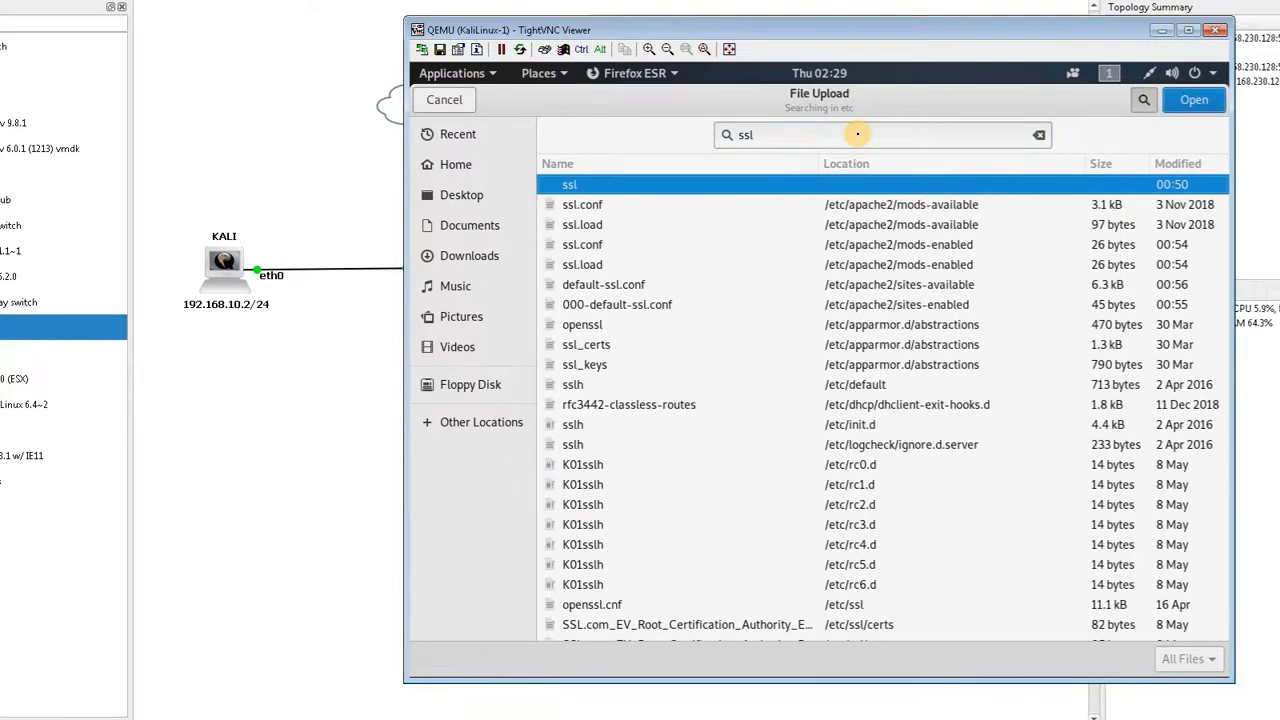
double_click(727, 186)
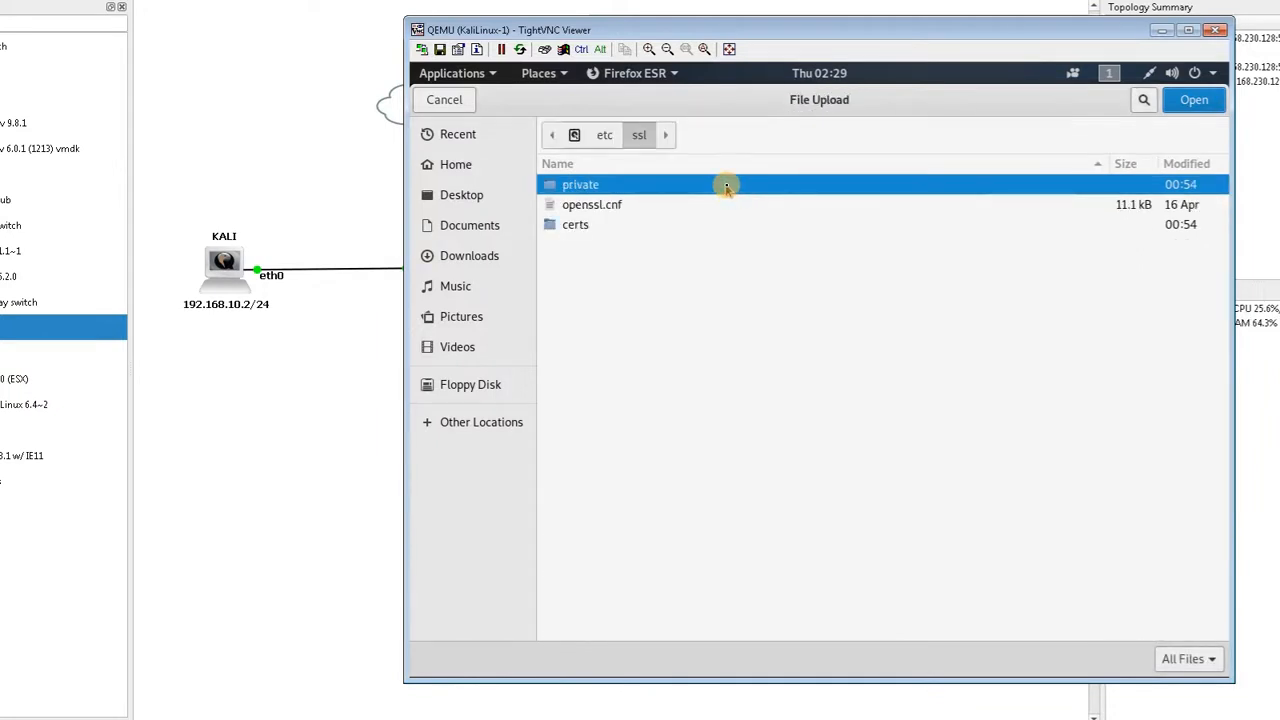
double_click(633, 224)
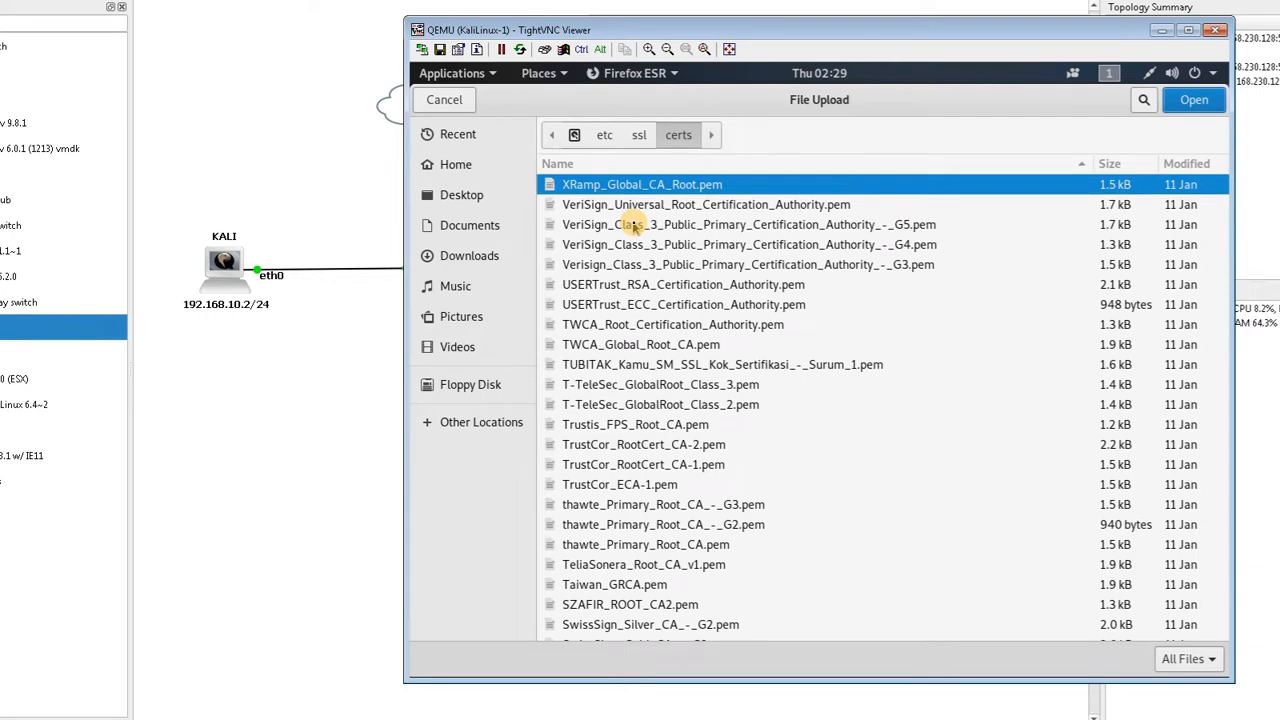
type("ser")
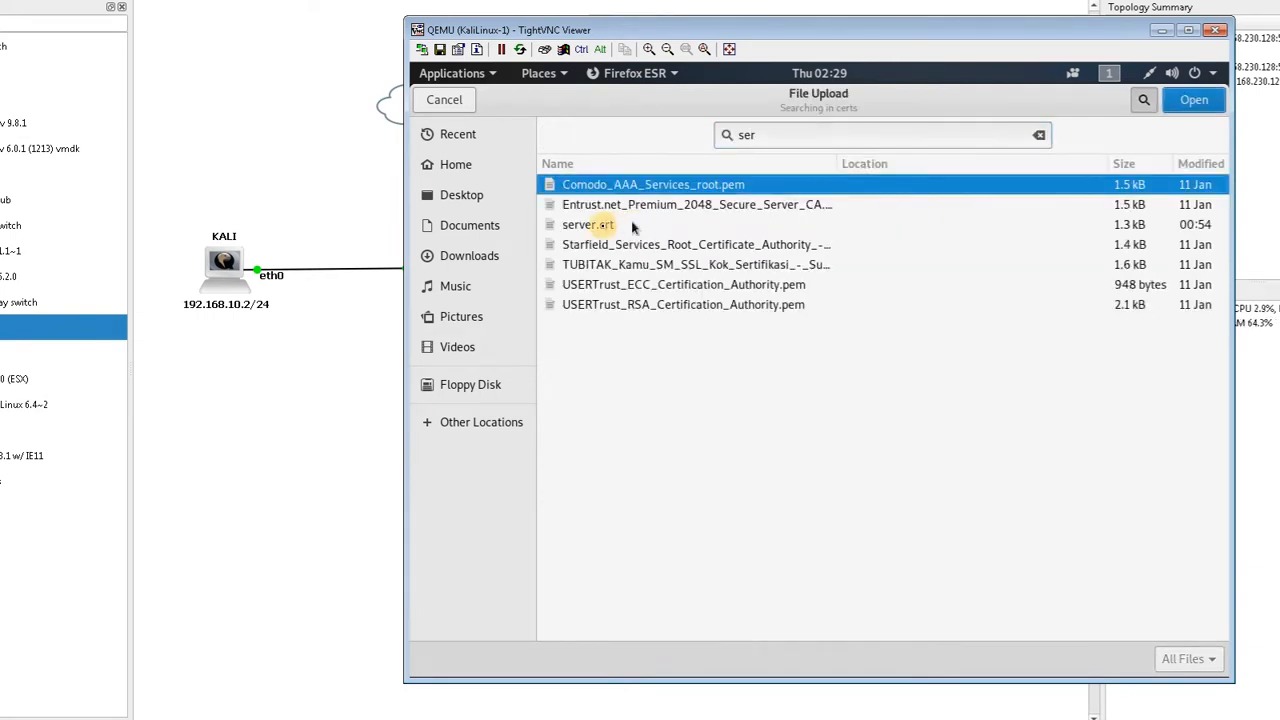
double_click(602, 226)
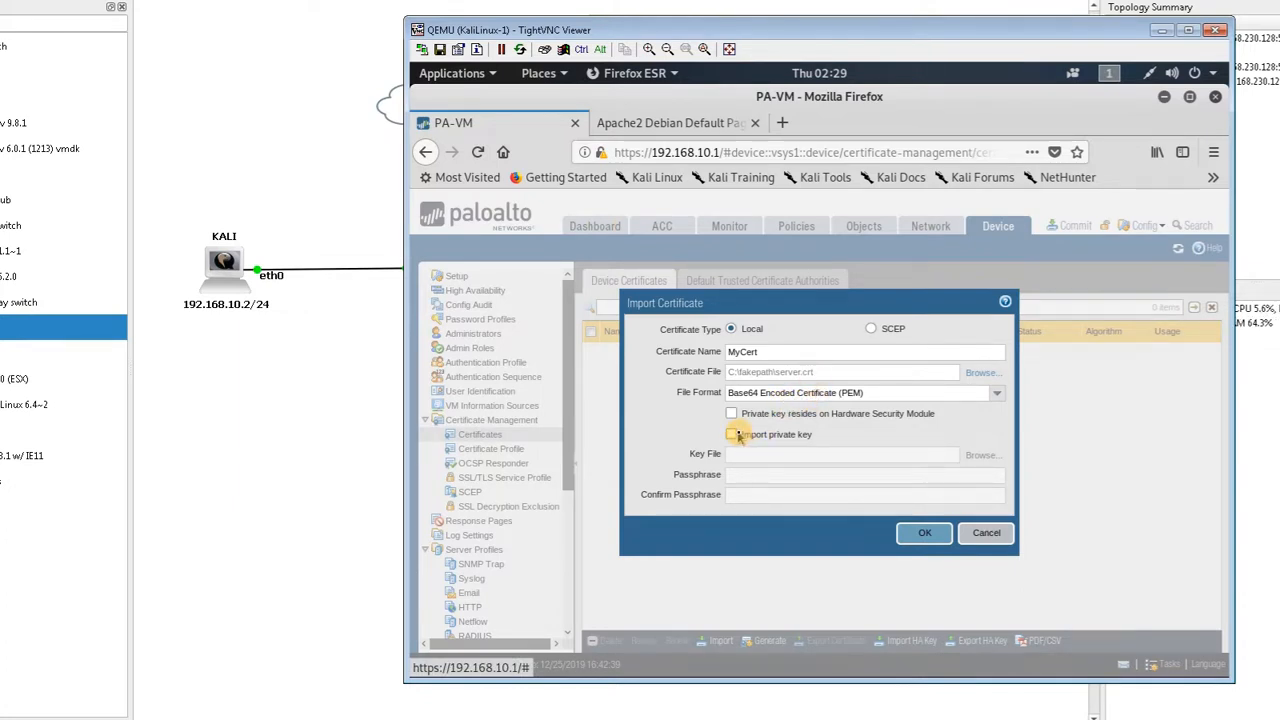
Enable importing the private key and choose /etc/ssl/private/server.key as the key file
left_click(734, 434)
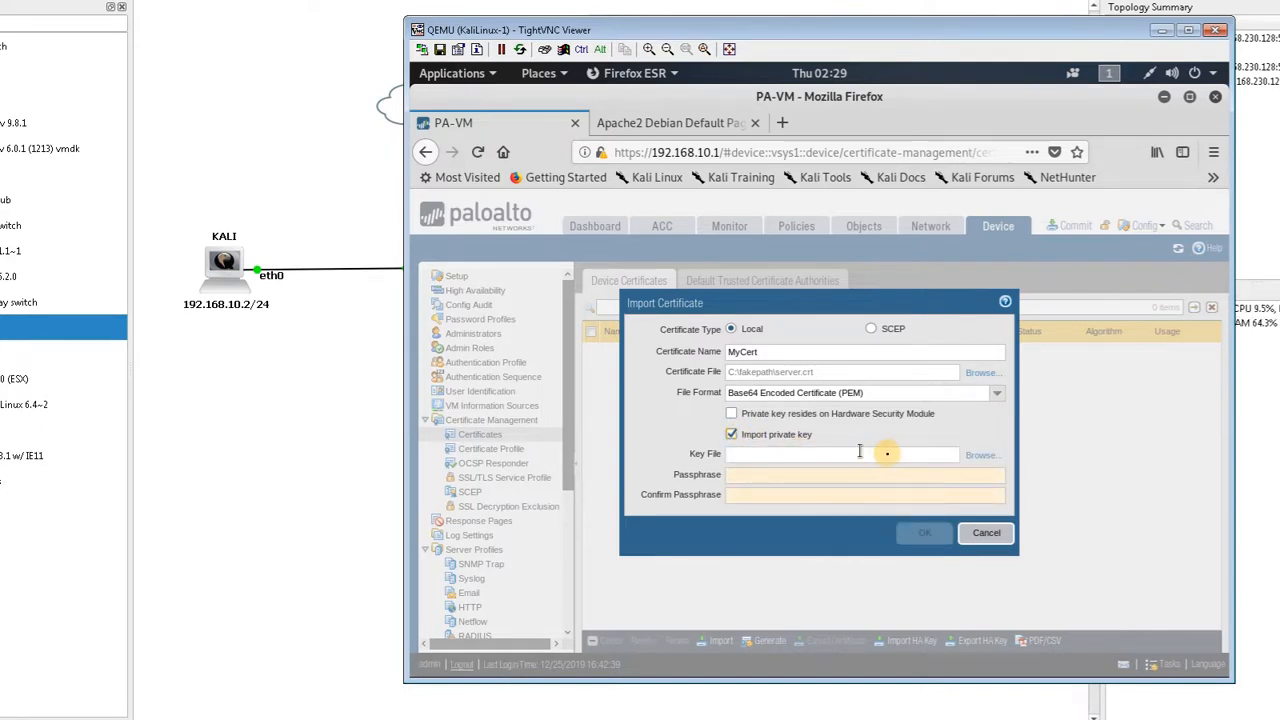
left_click(975, 455)
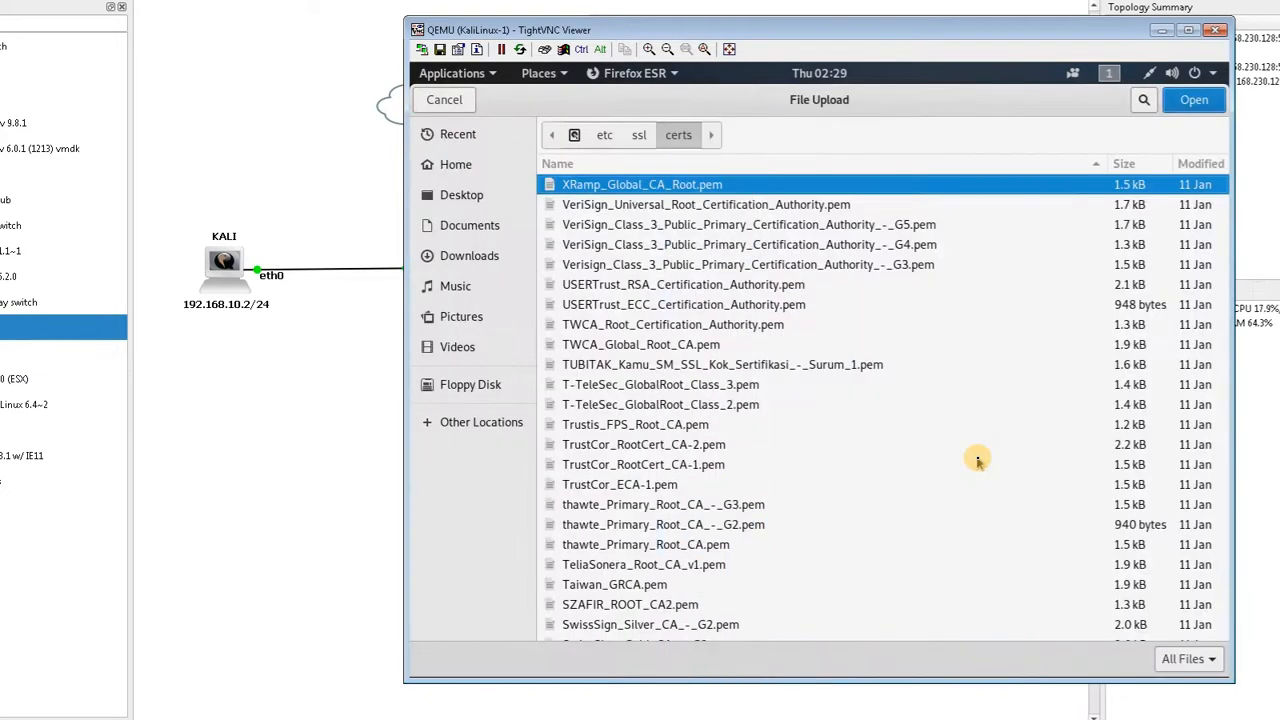
left_click(640, 136)
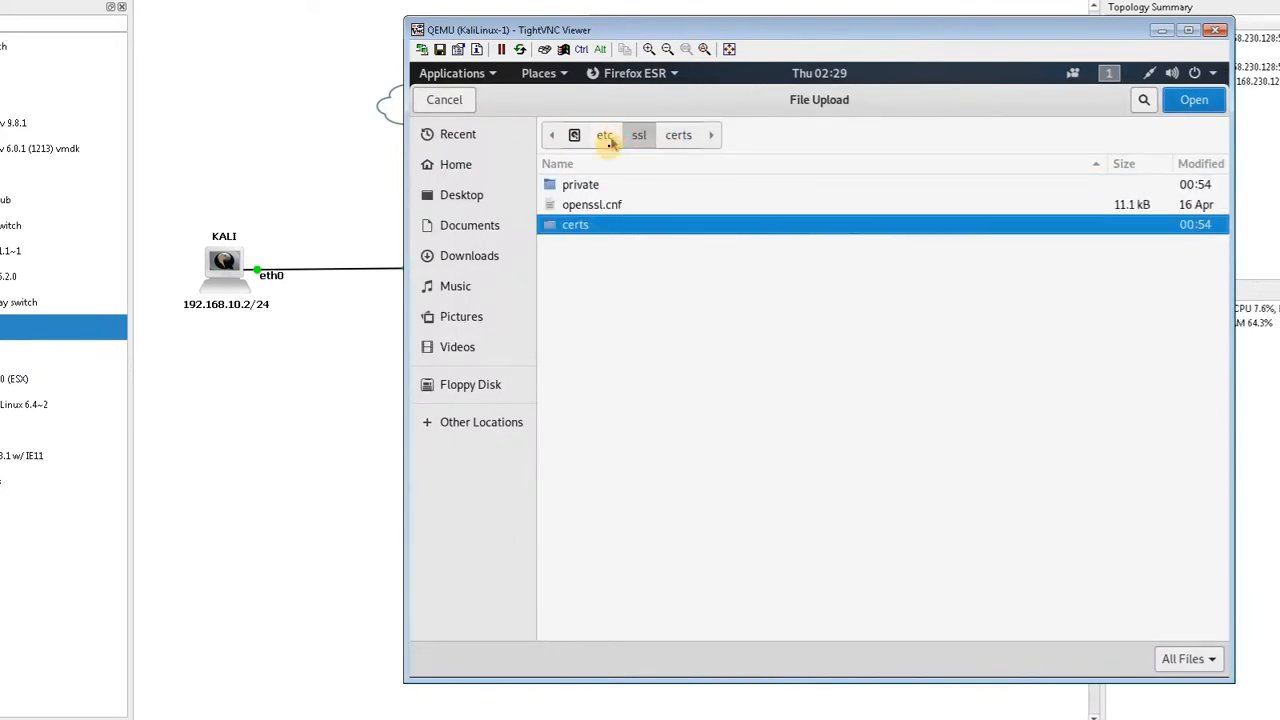
double_click(597, 186)
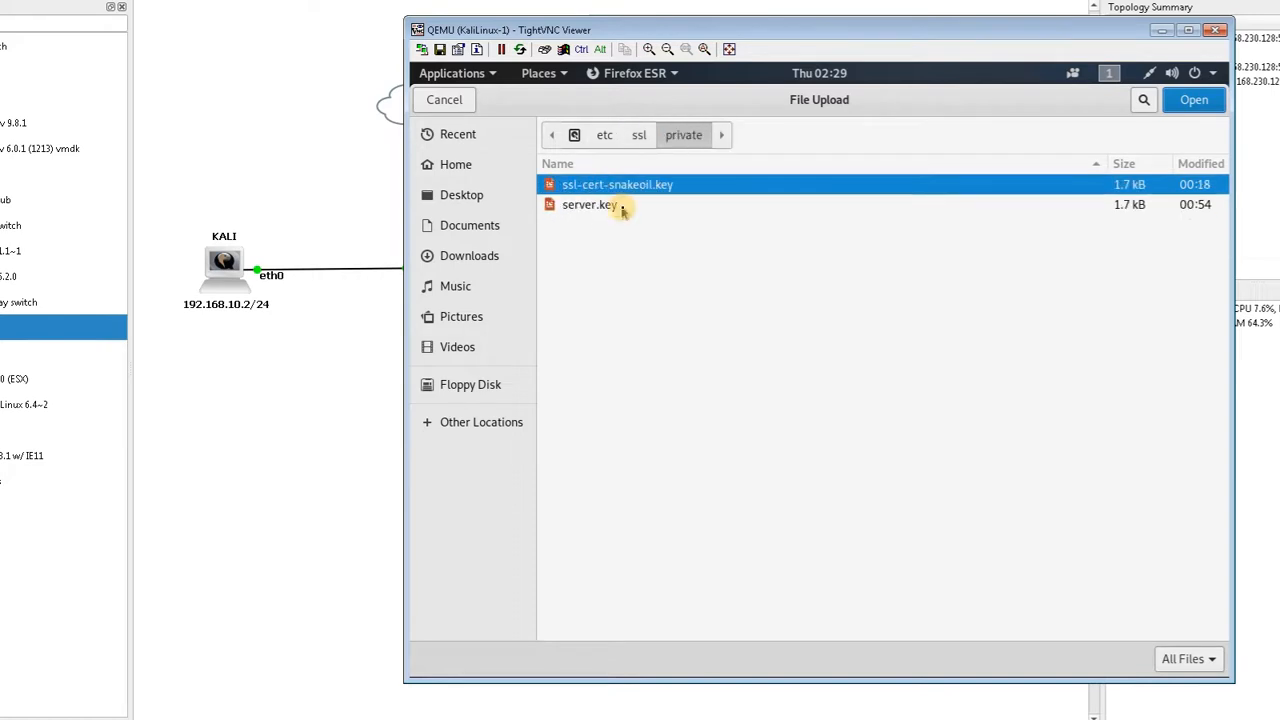
left_click(620, 206)
double_click(620, 206)
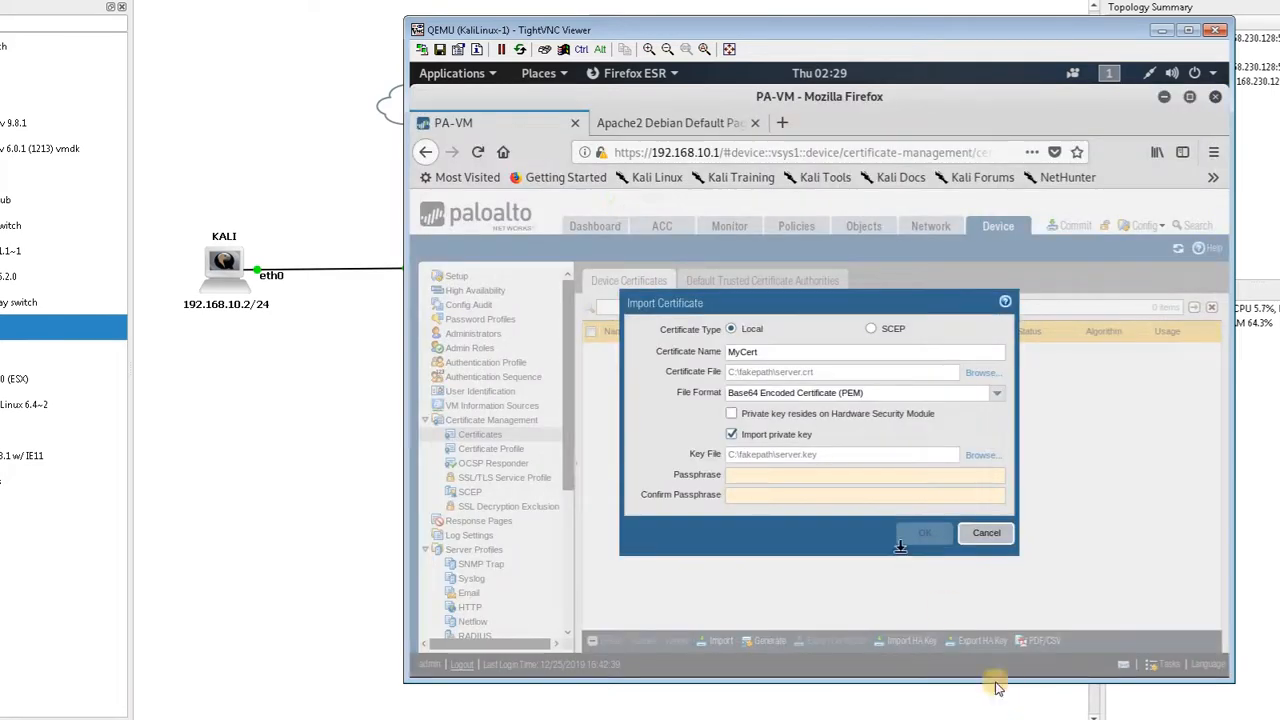
Enter and confirm the key passphrase, complete the certificate import, and decline saving the login in the browser
left_click(766, 478)
type("test")
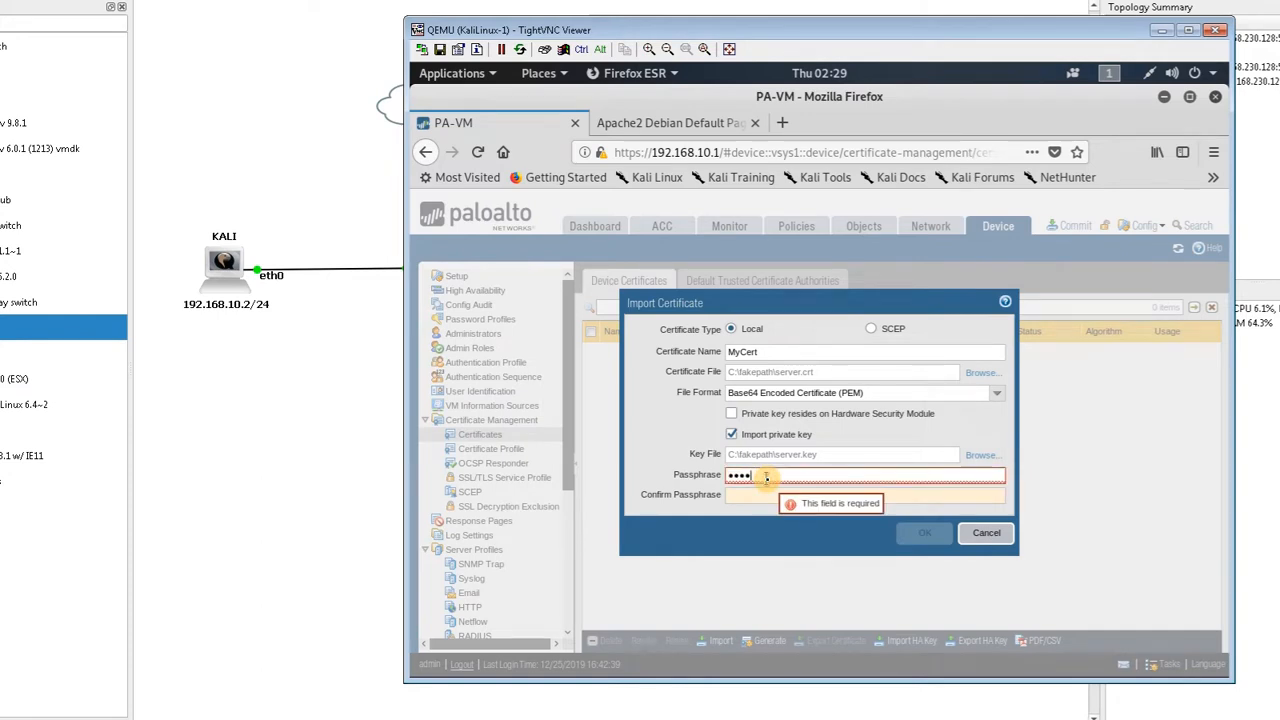
type("123456")
left_click(764, 492)
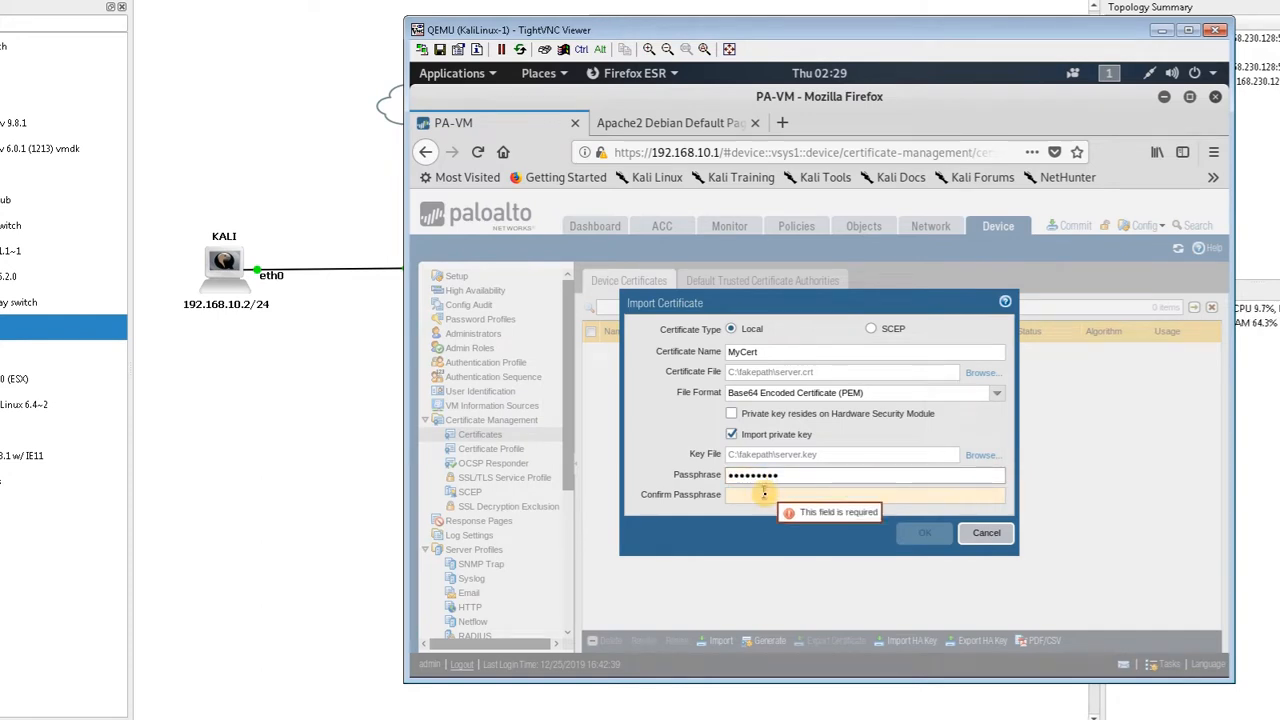
type("test12")
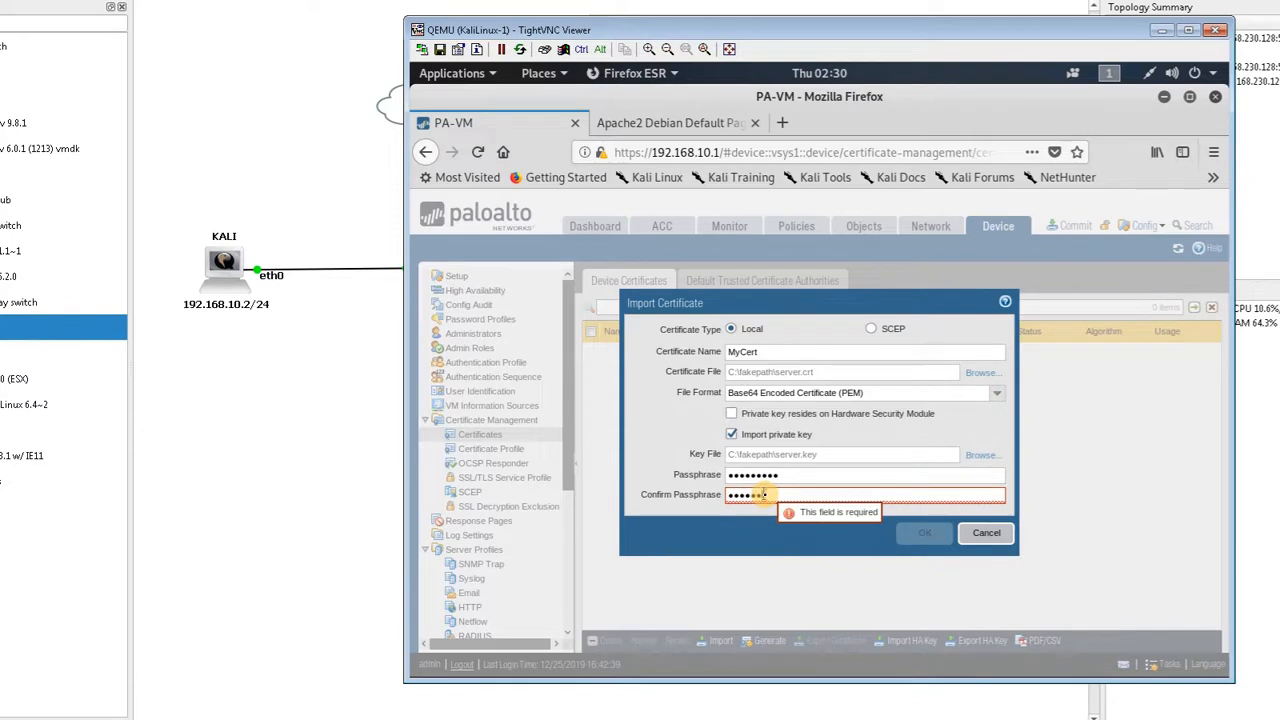
type("3456")
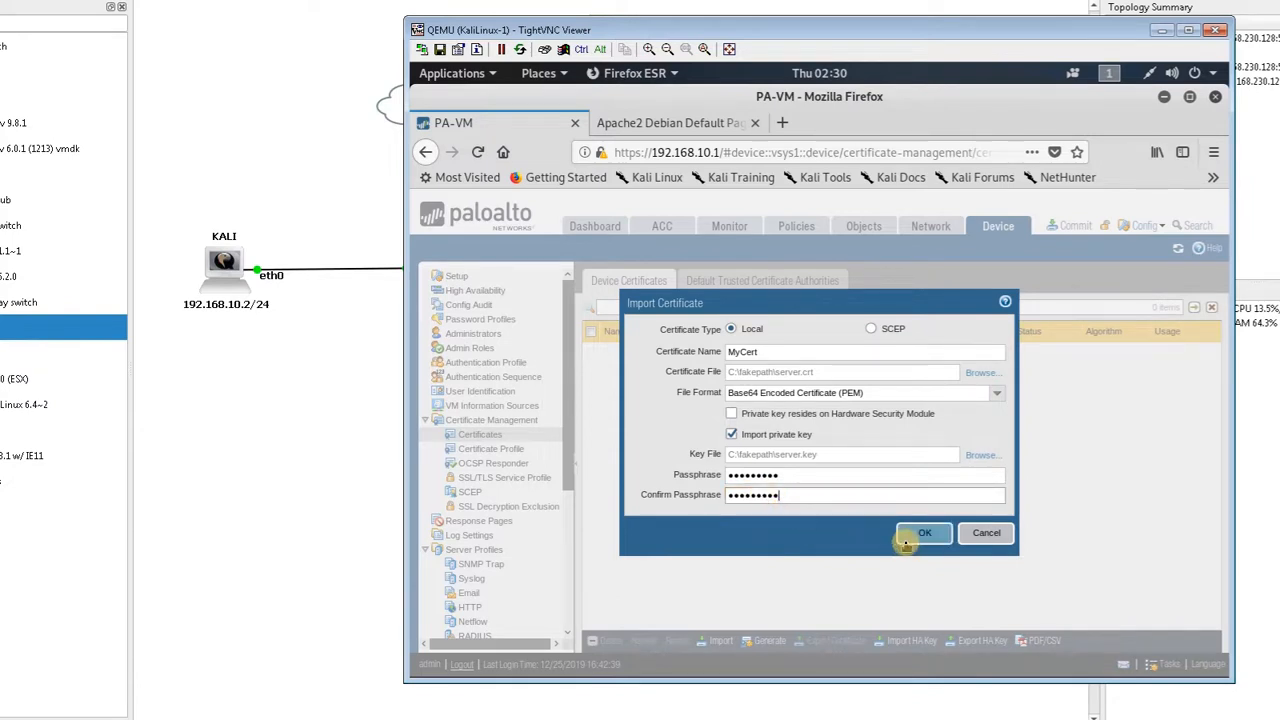
left_click(913, 540)
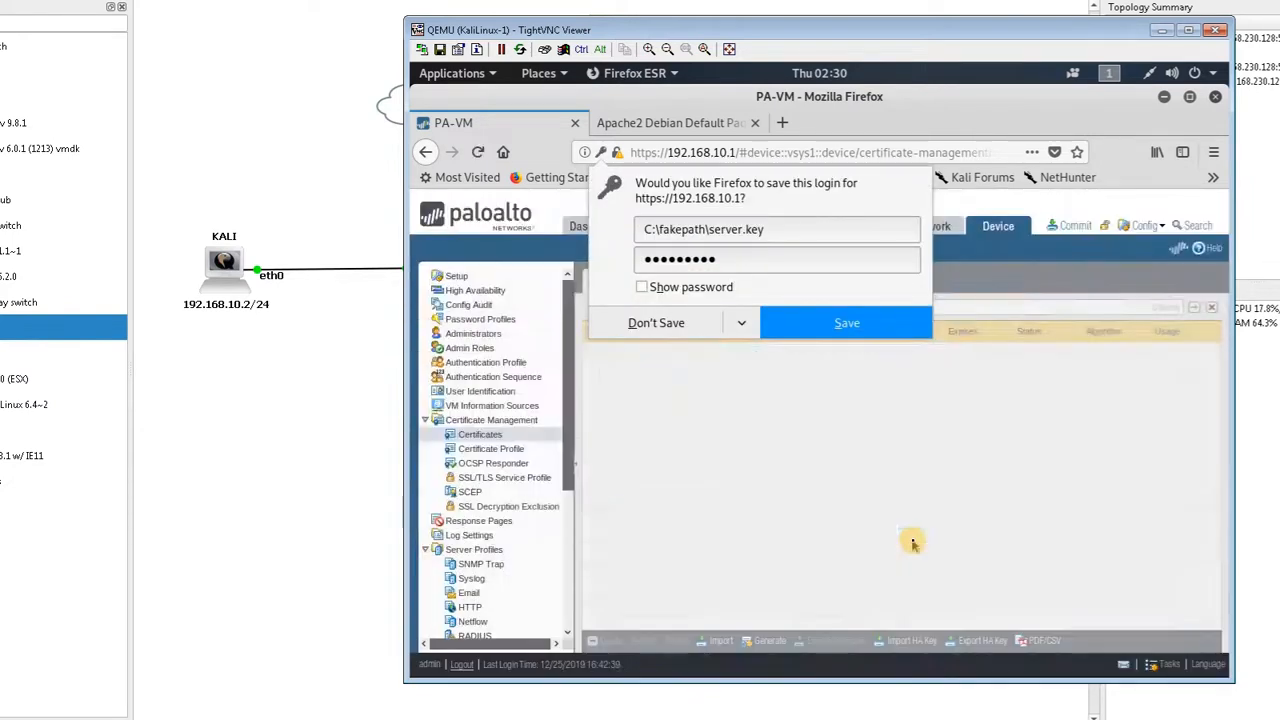
left_click(680, 324)
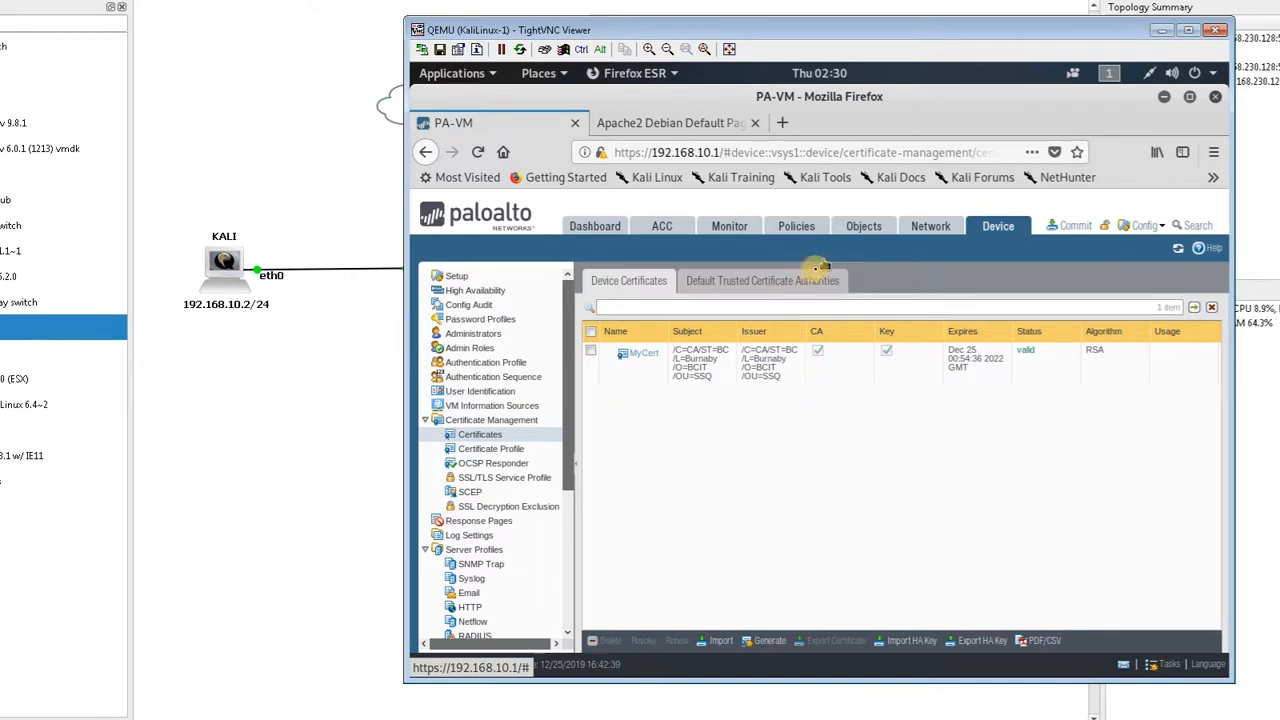
Open the Decryption policies and add a new rule named DecryptionOutsidetoInside
left_click(812, 228)
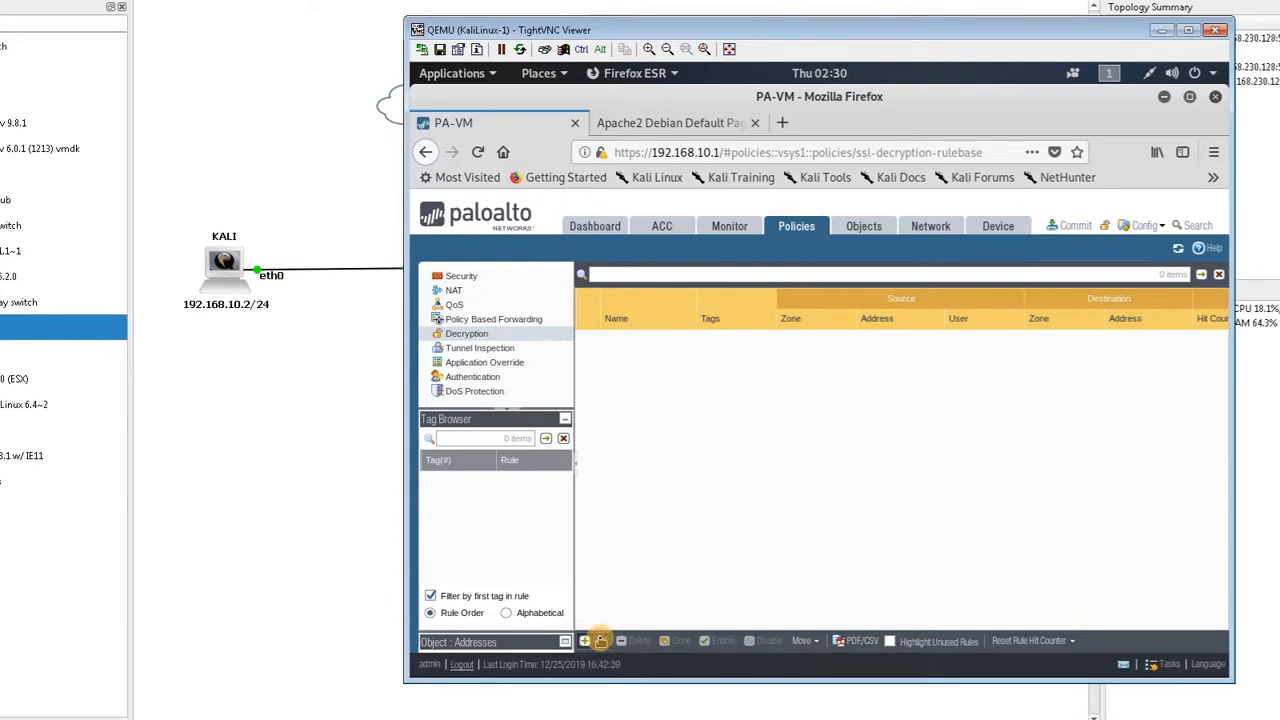
left_click(600, 640)
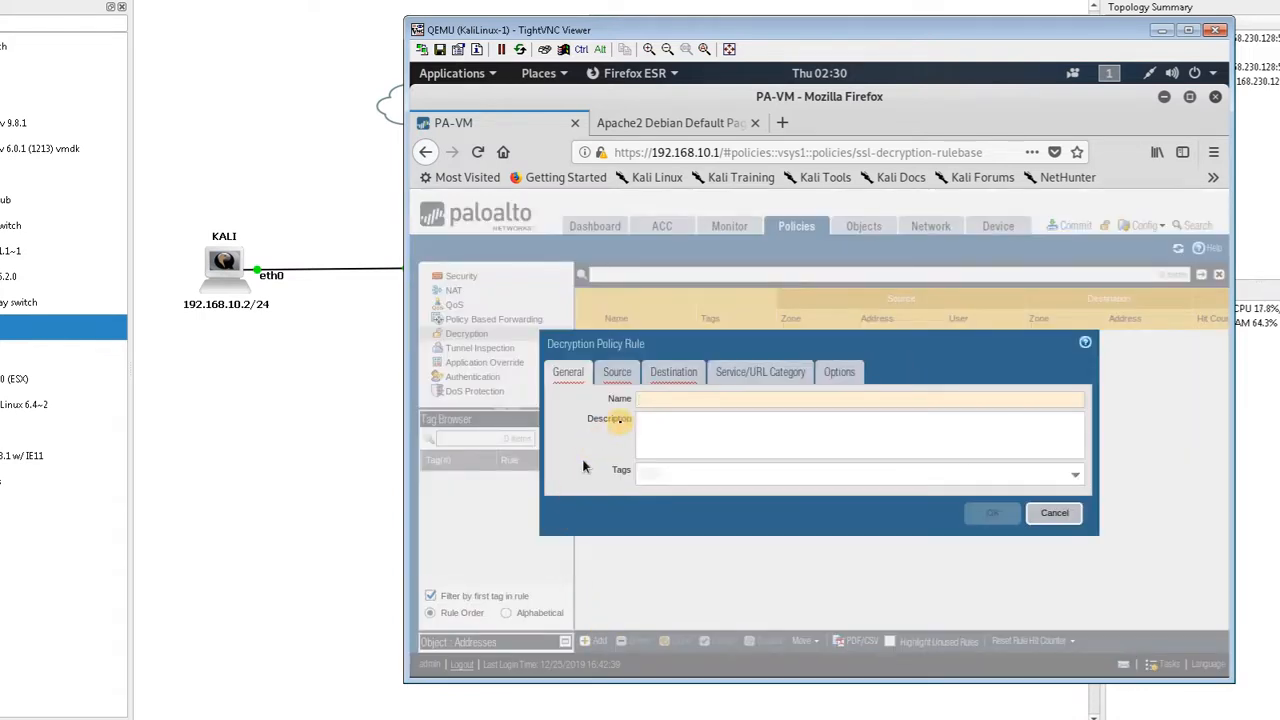
type("Dec")
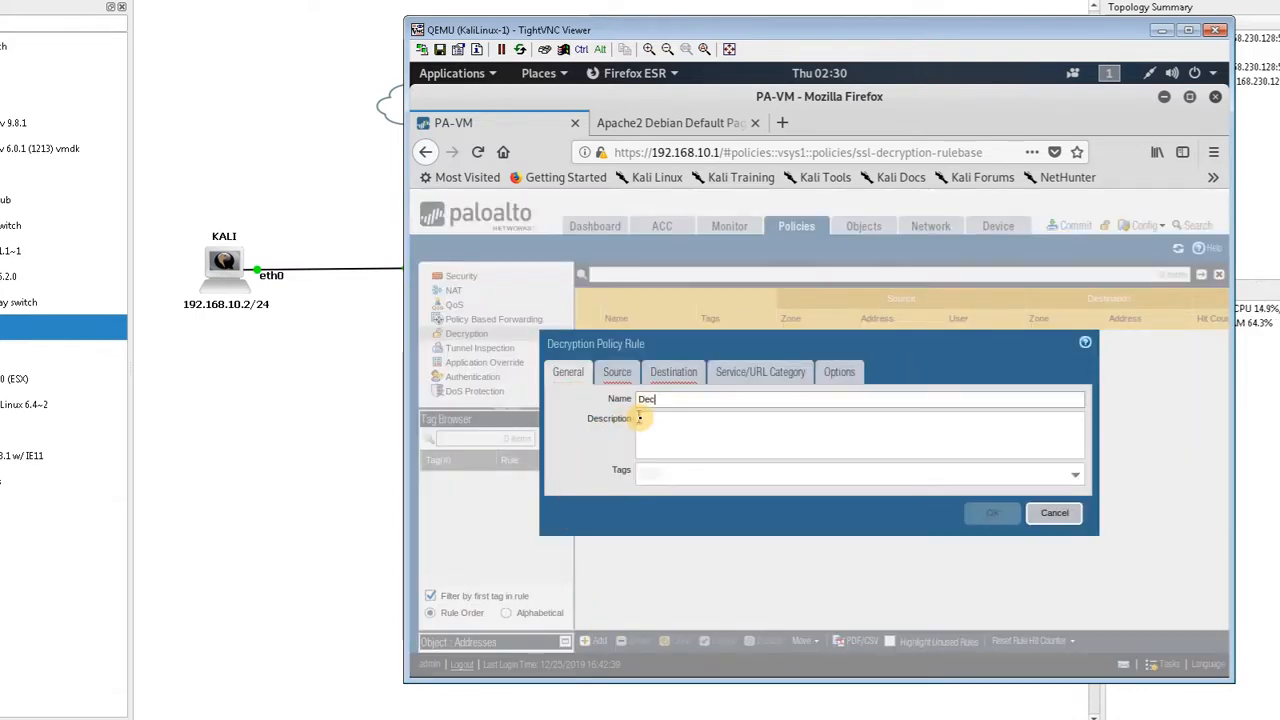
type("ry")
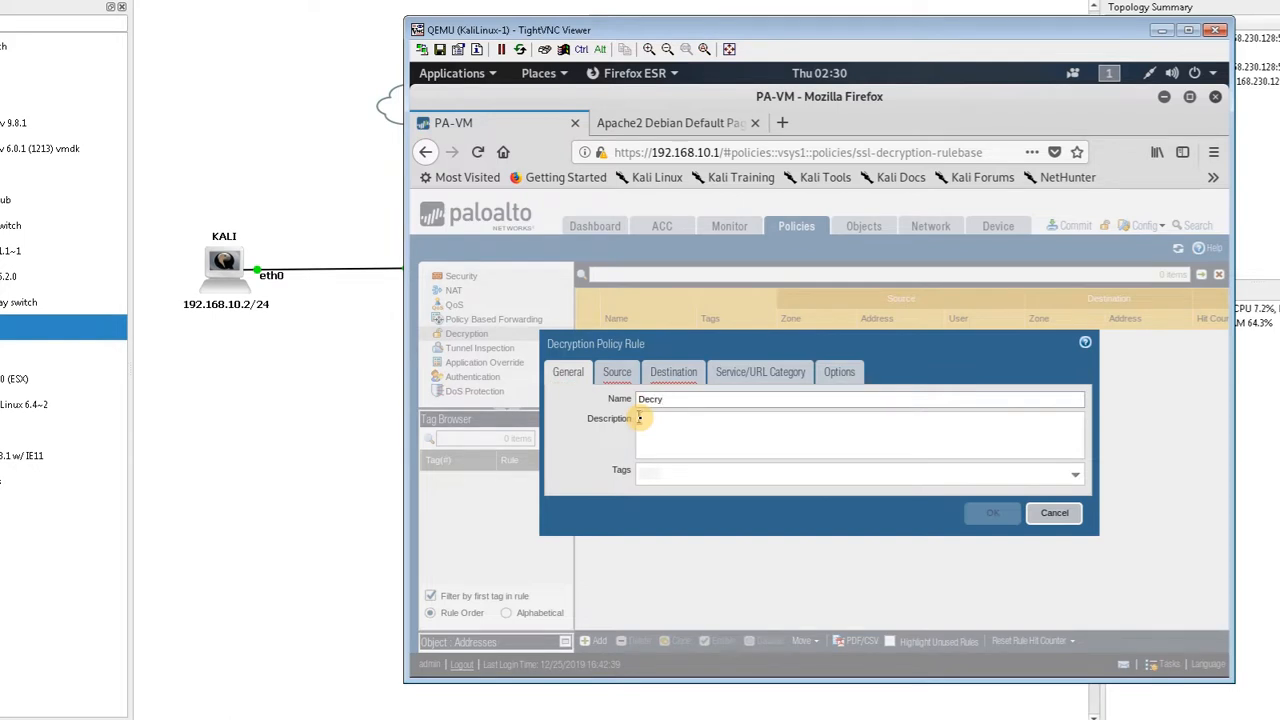
type("ptionoOutsidetoInside")
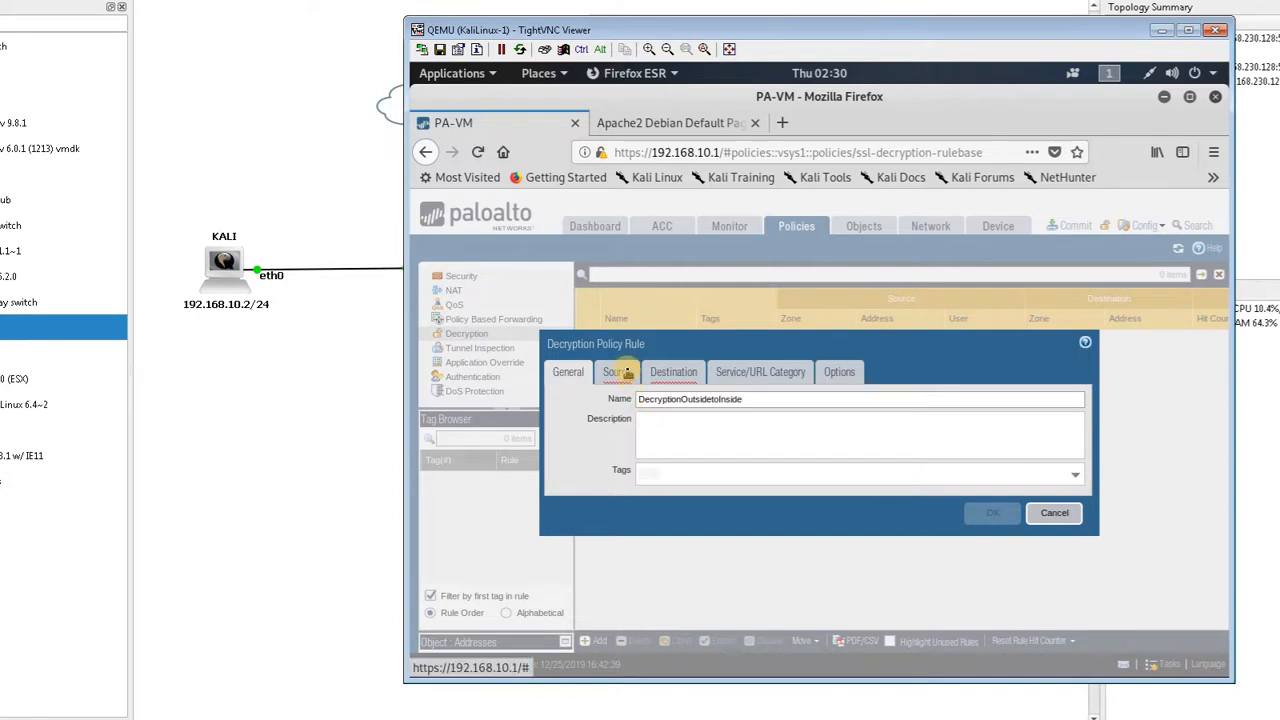
Set the decryption rule's source zone to Untrust
left_click(628, 373)
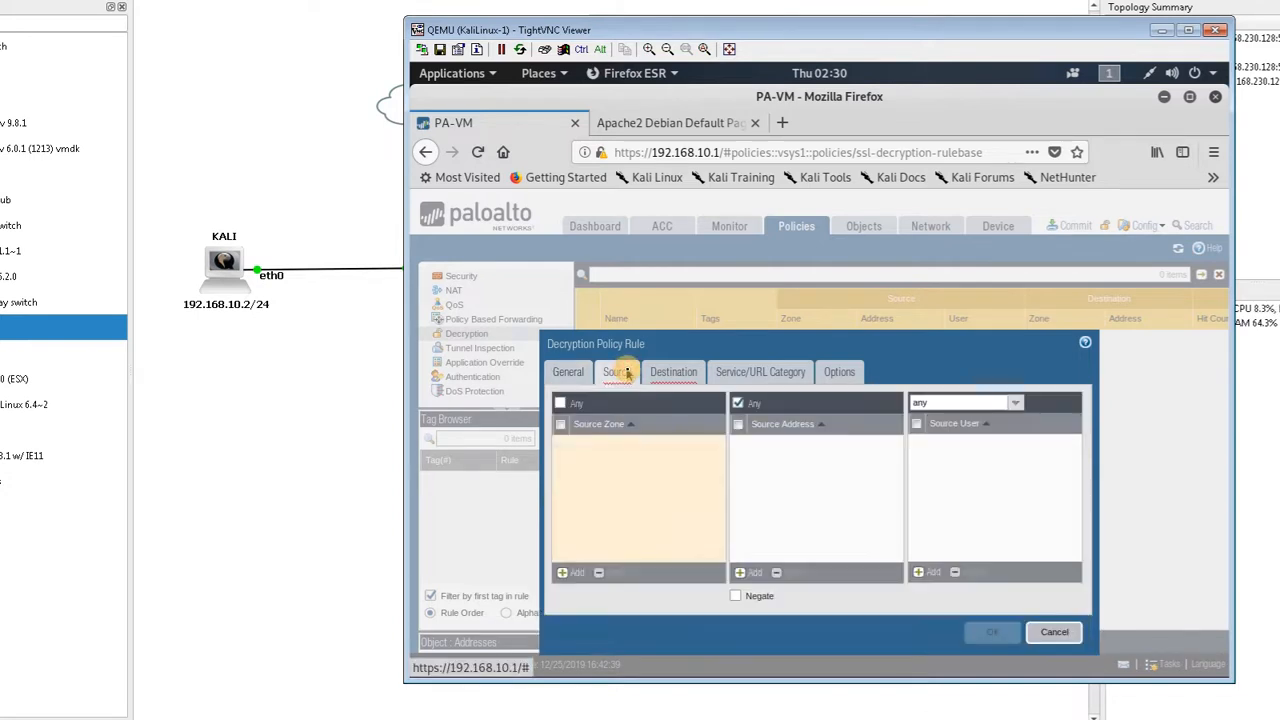
left_click(578, 570)
left_click(579, 568)
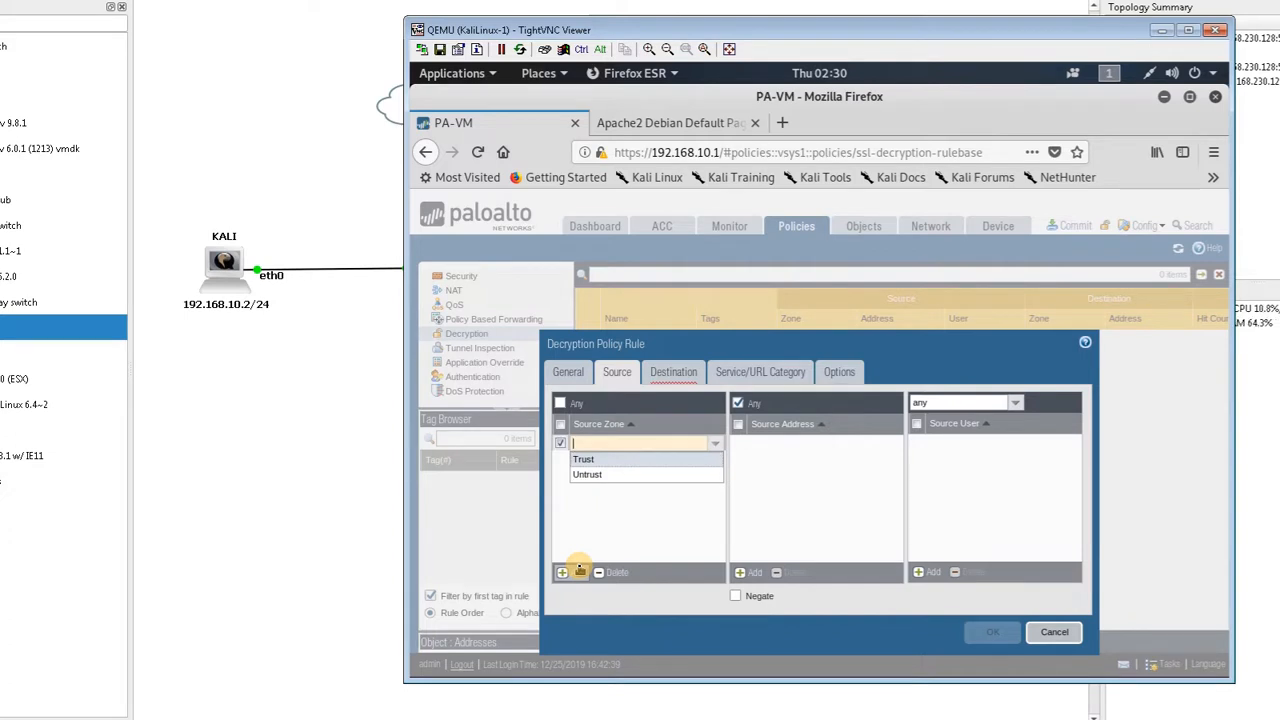
left_click(598, 475)
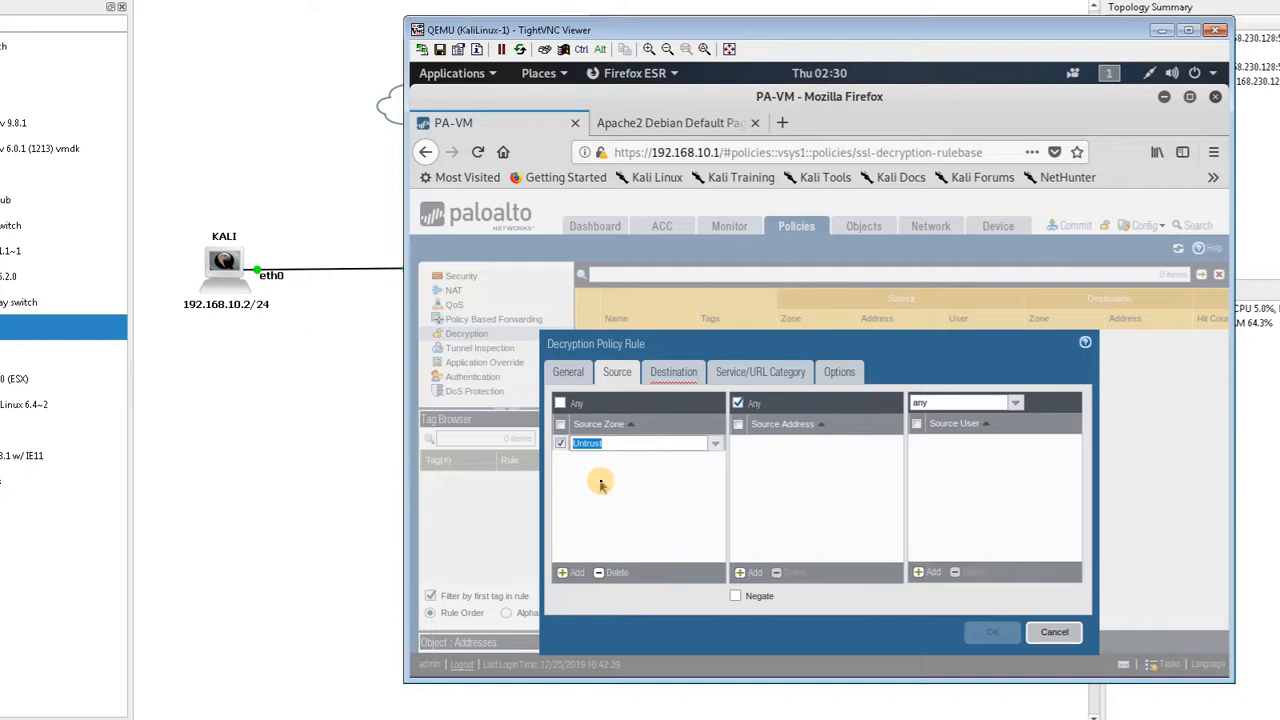
Set the decryption rule's destination zone to Trust
left_click(668, 387)
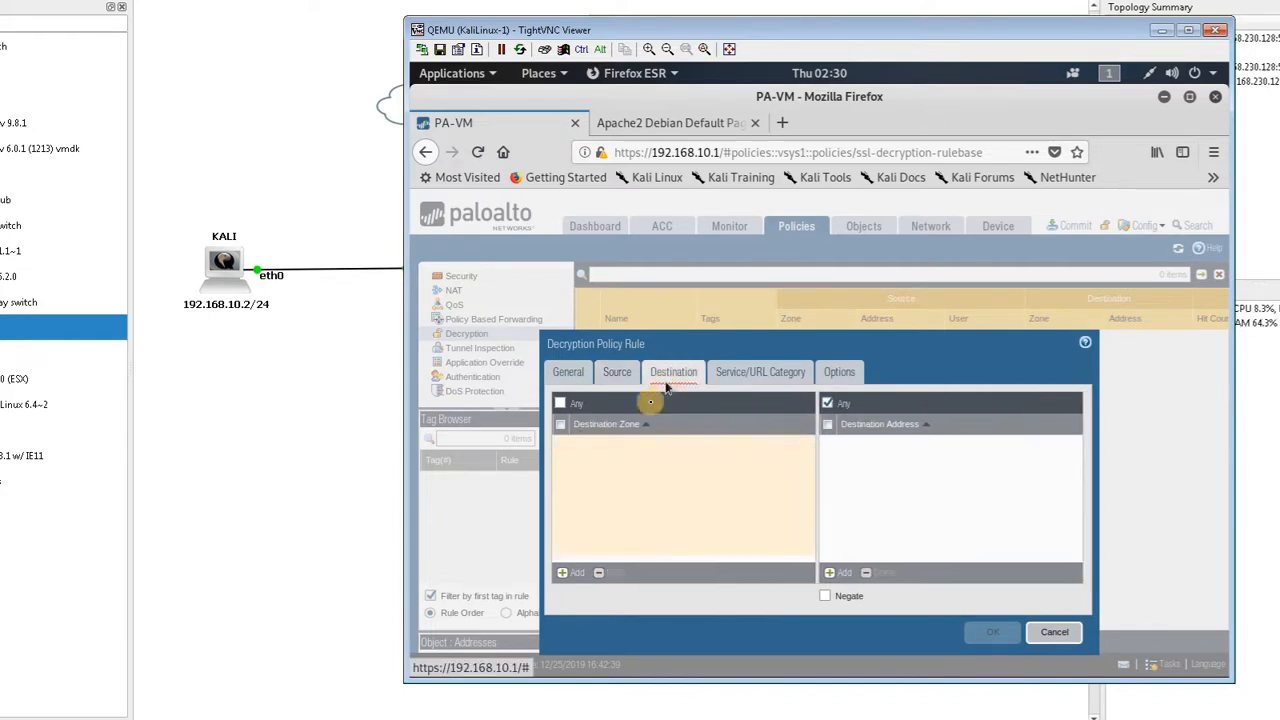
left_click(574, 572)
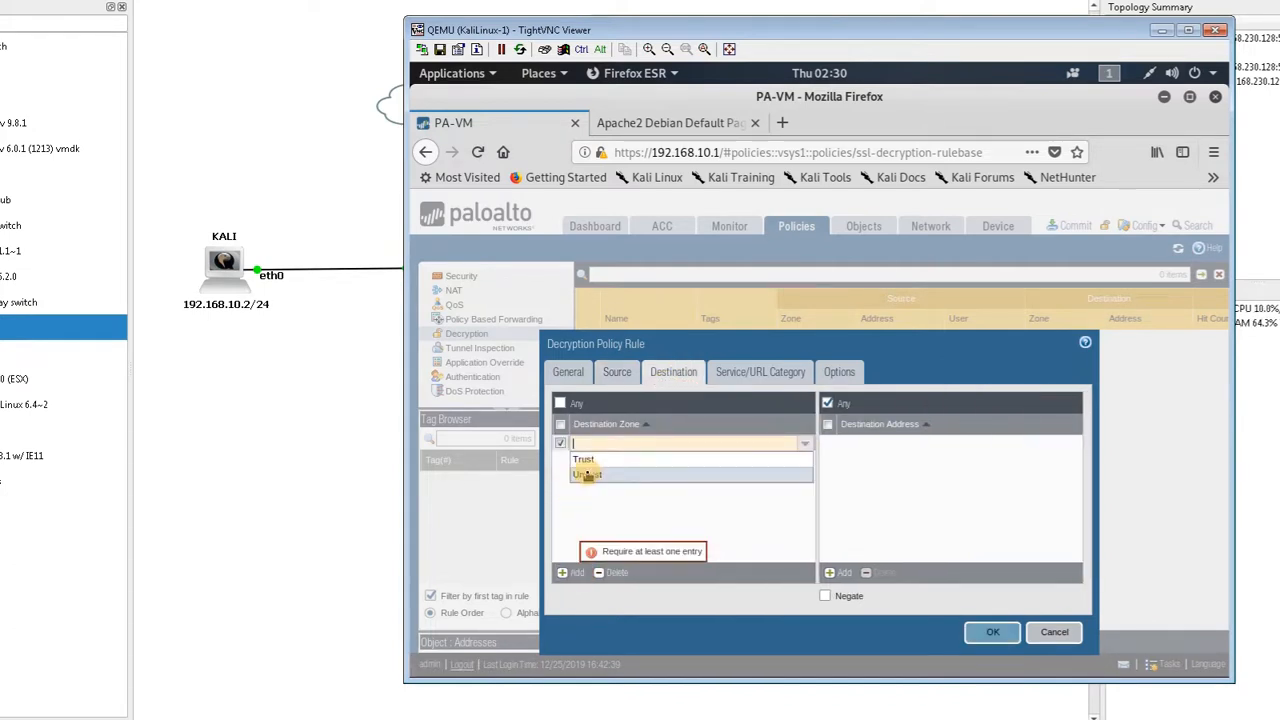
left_click(586, 460)
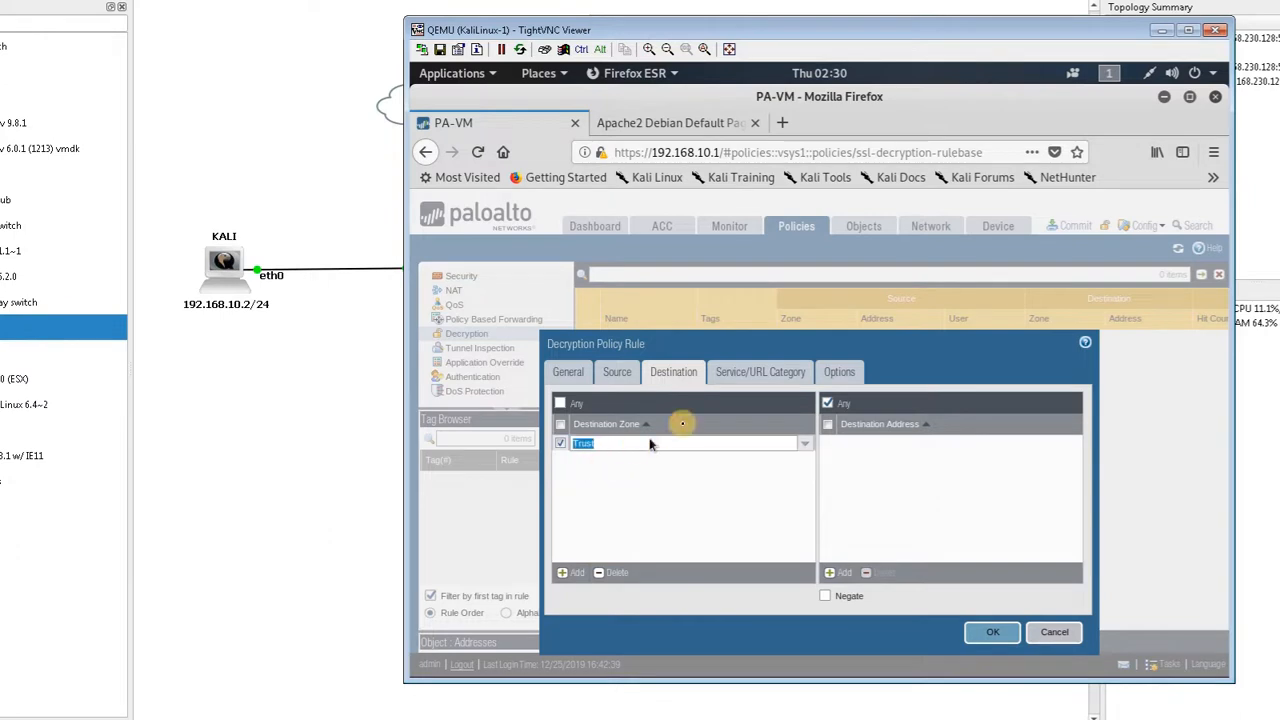
Set the rule's decryption type to SSL Inbound Inspection and choose MyCert as its certificate
left_click(760, 376)
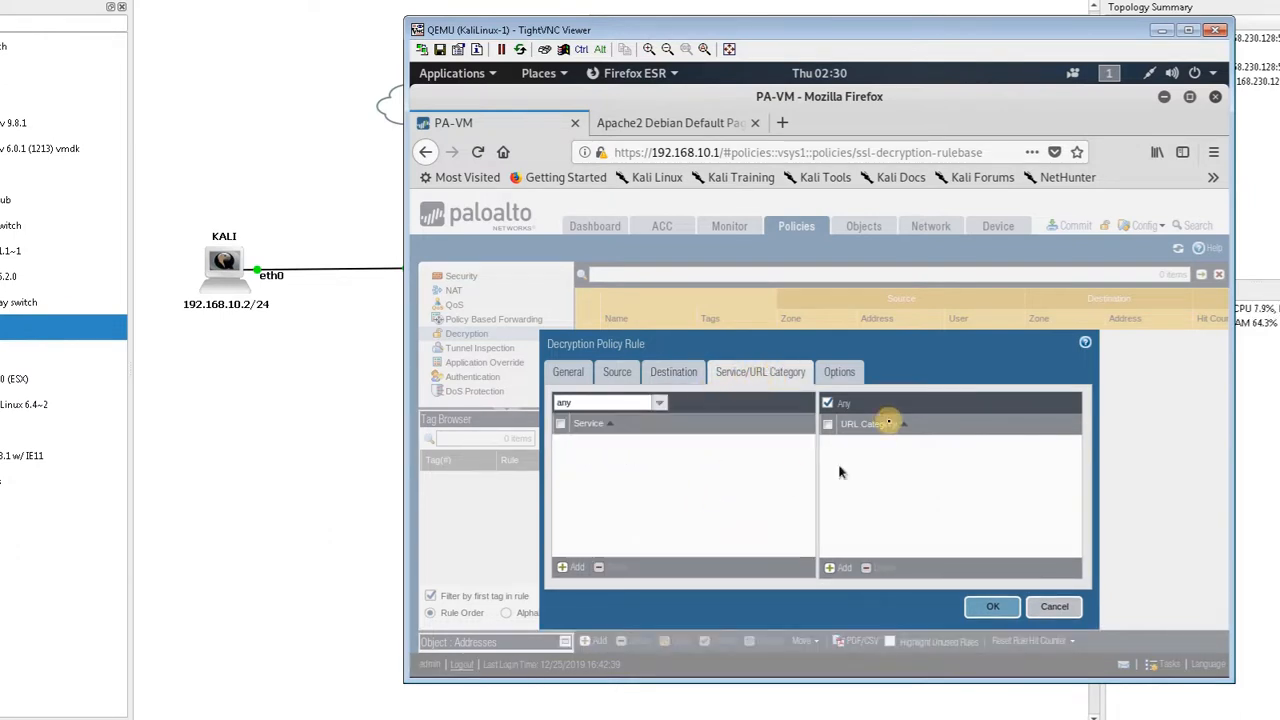
left_click(842, 373)
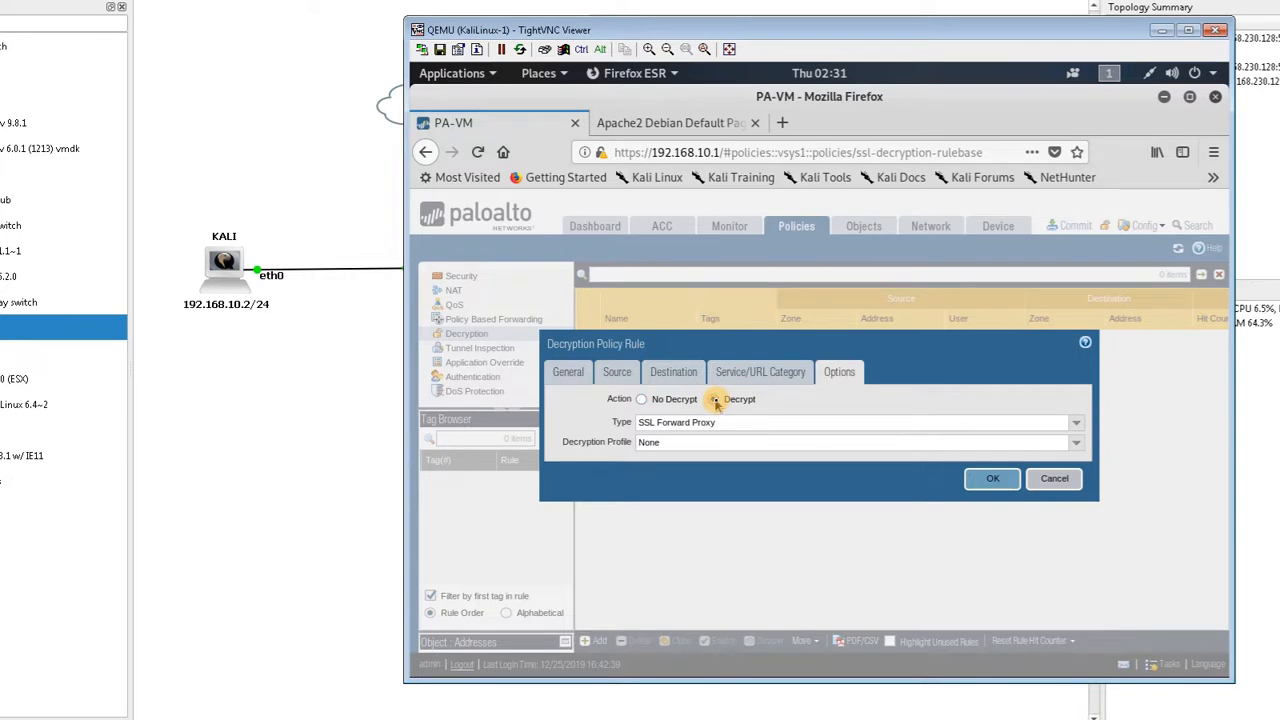
left_click(1075, 423)
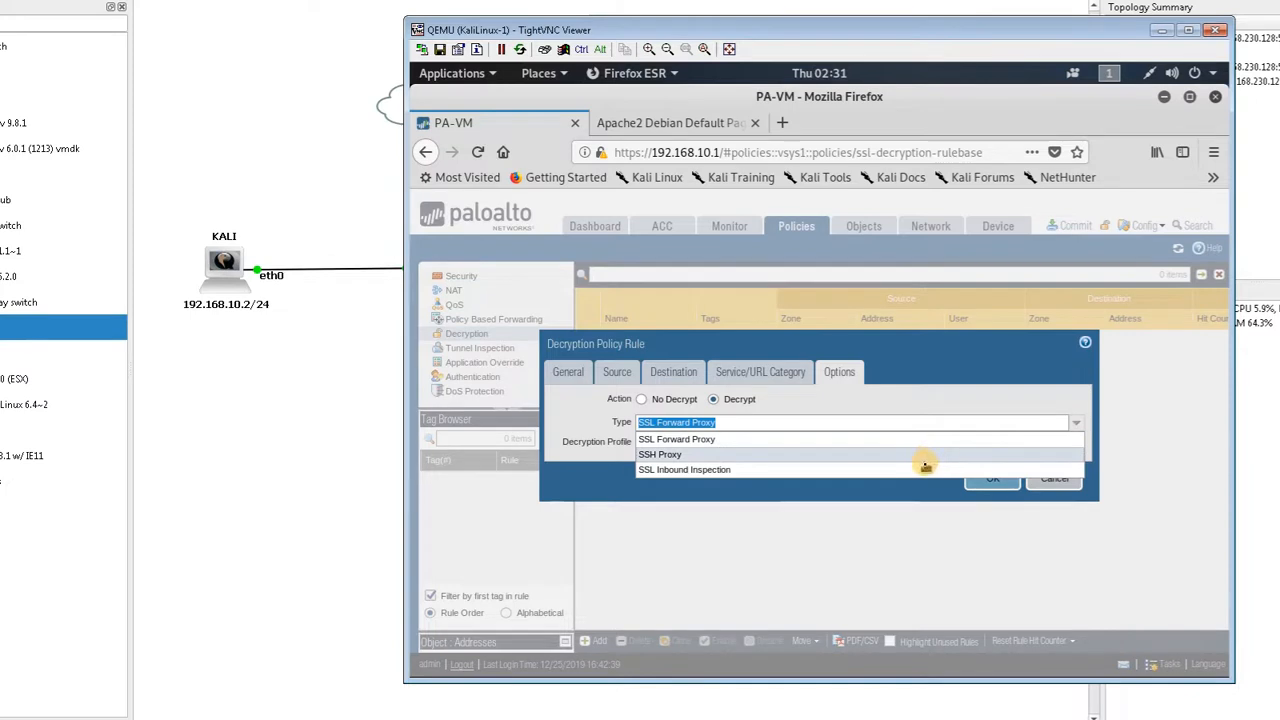
left_click(925, 469)
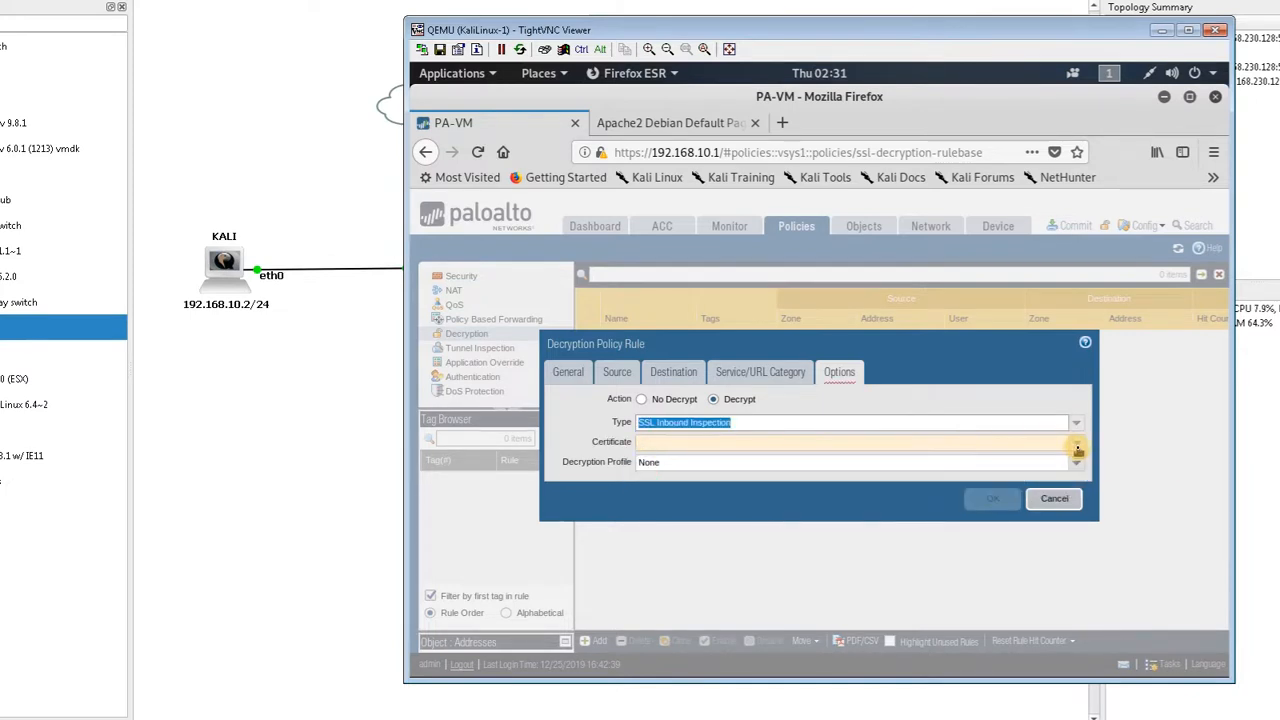
left_click(1077, 448)
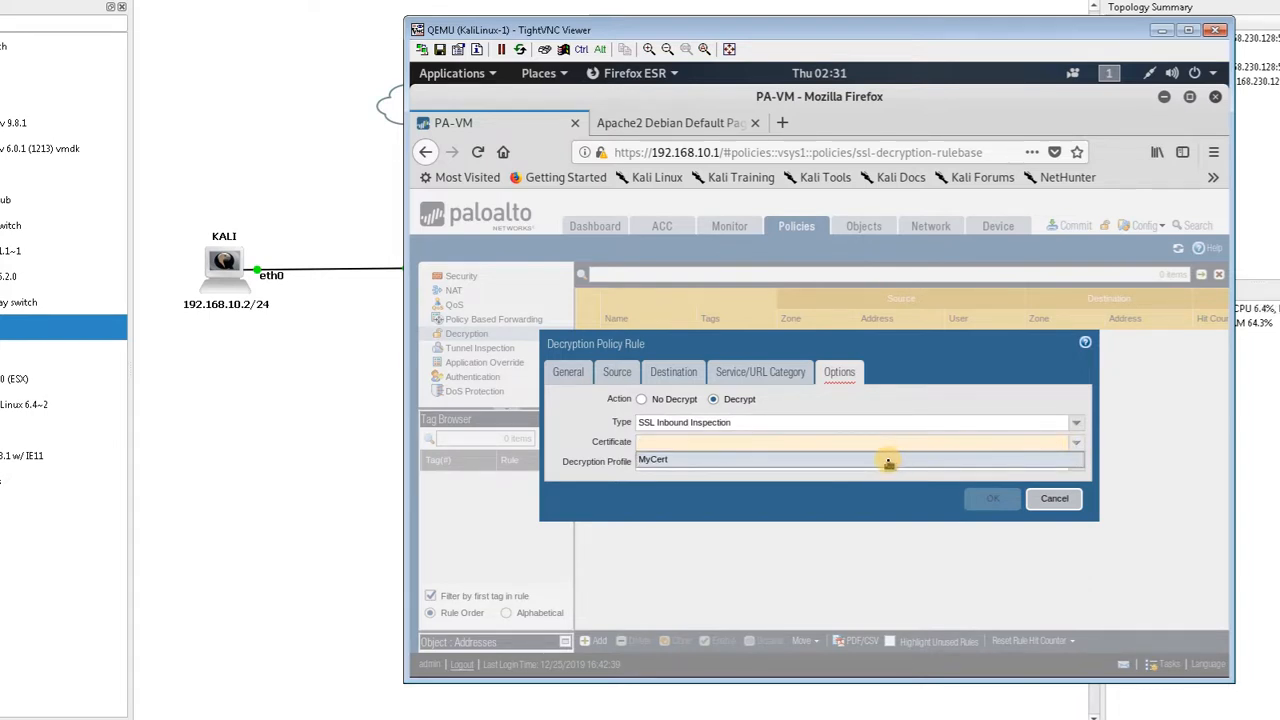
left_click(889, 460)
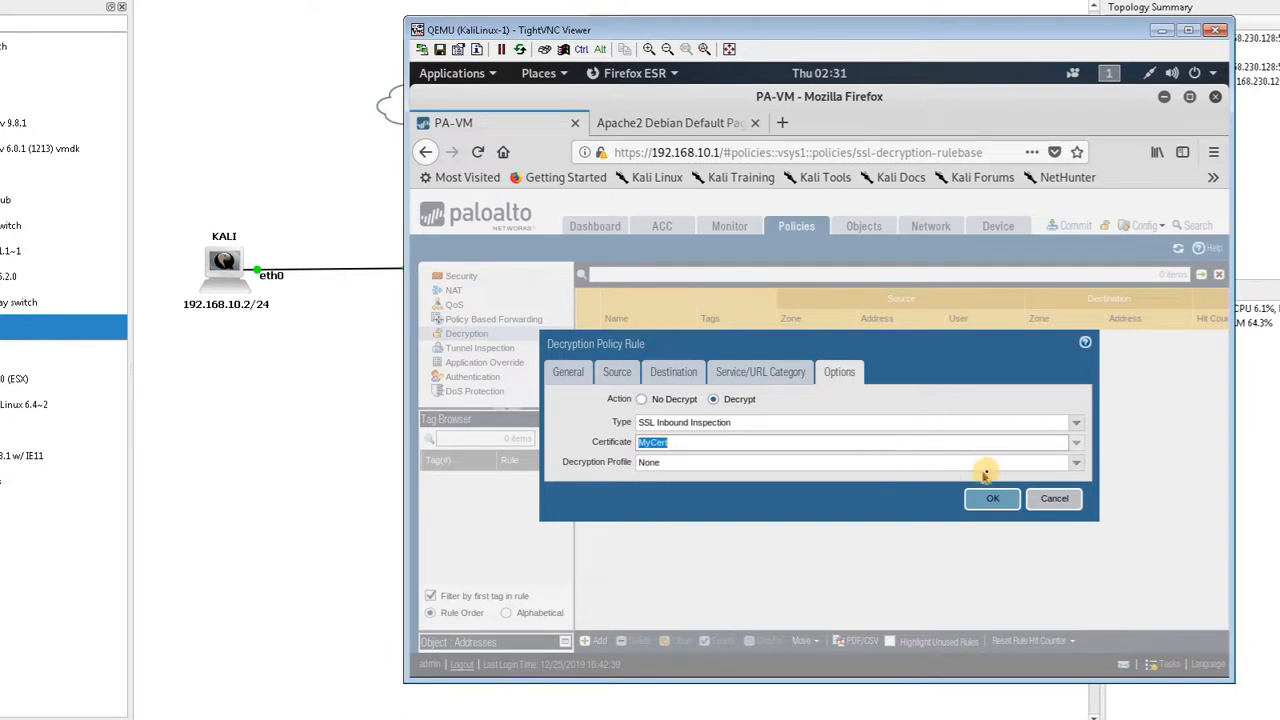
left_click(1070, 463)
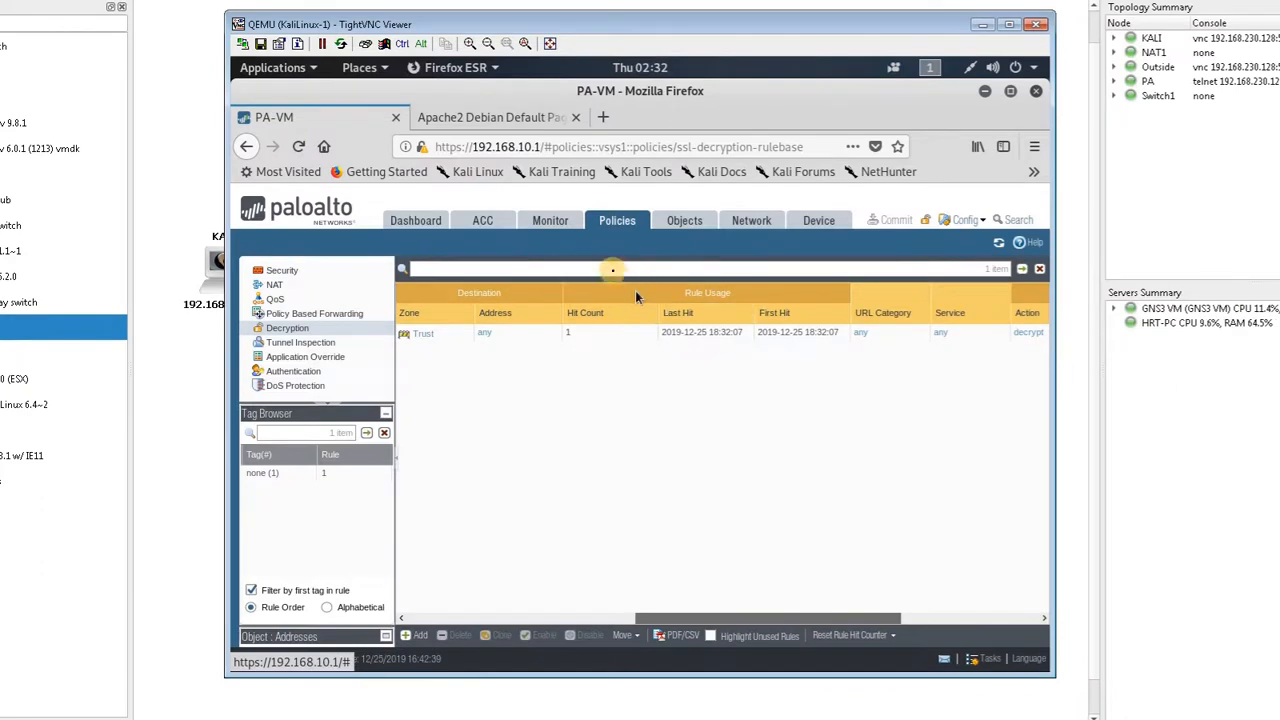
Open the Monitor traffic logs to check the decrypted sessions
left_click(570, 225)
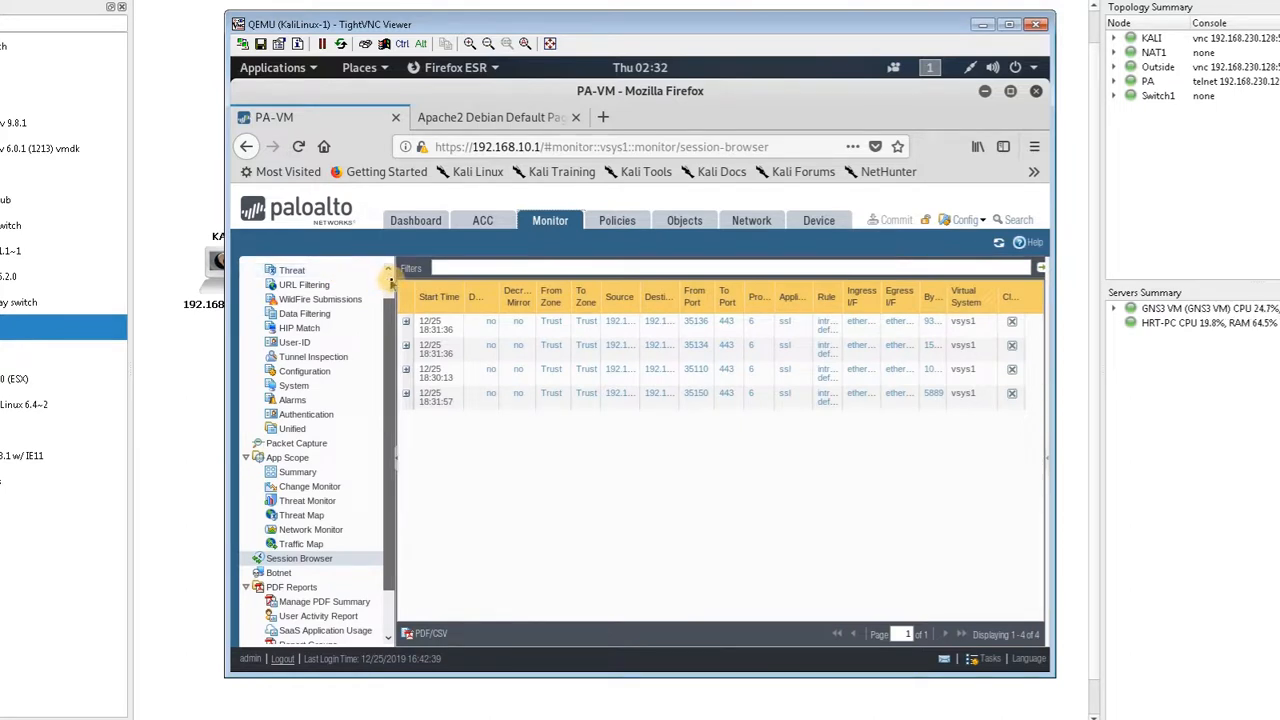
scroll(390, 283, "up", 1)
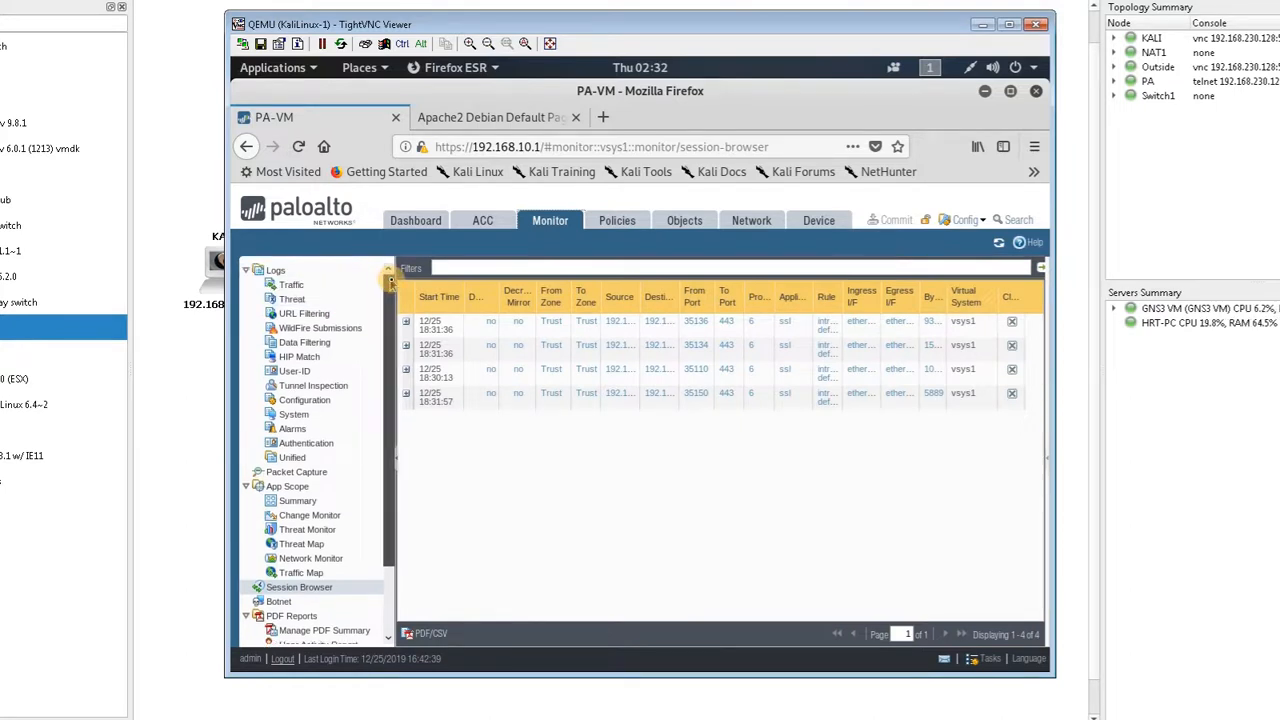
left_click(327, 287)
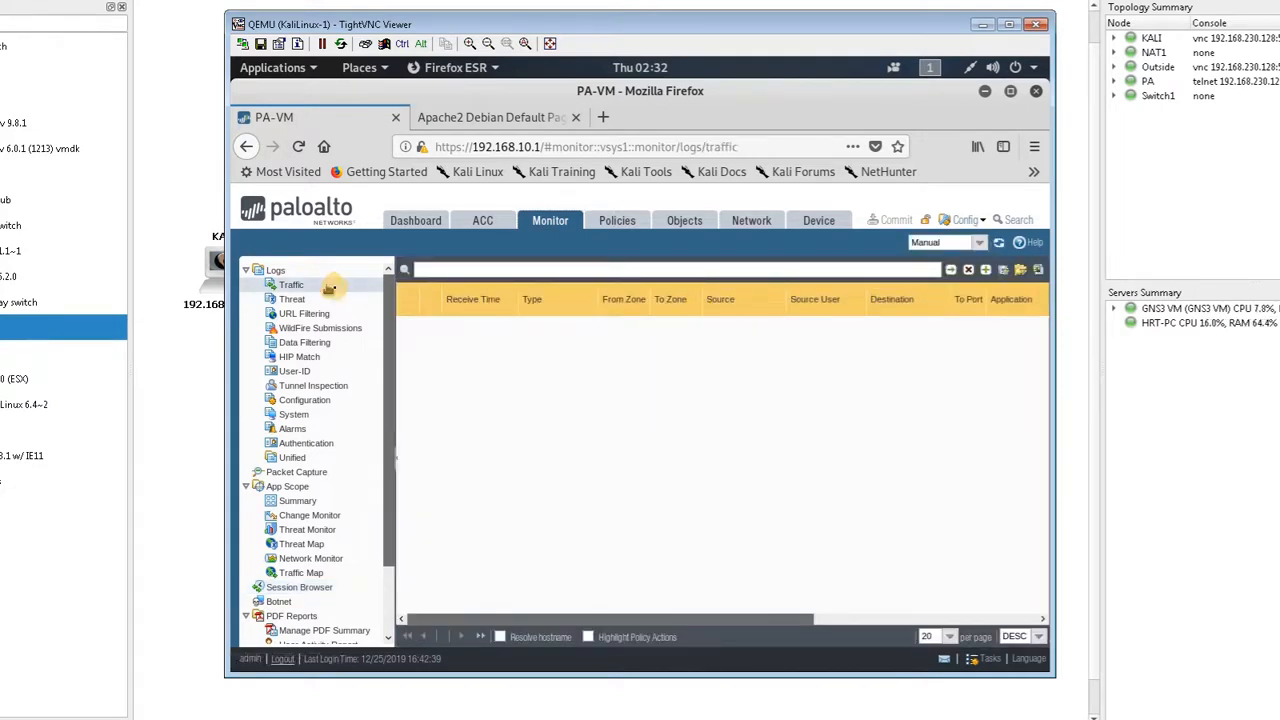